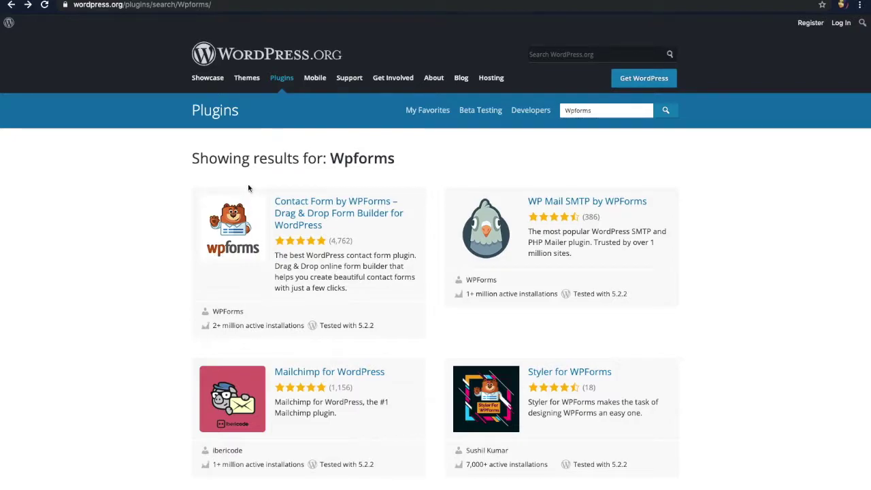
Open the Contact Form by WPForms plugin page and review its description and details.
click(213, 262)
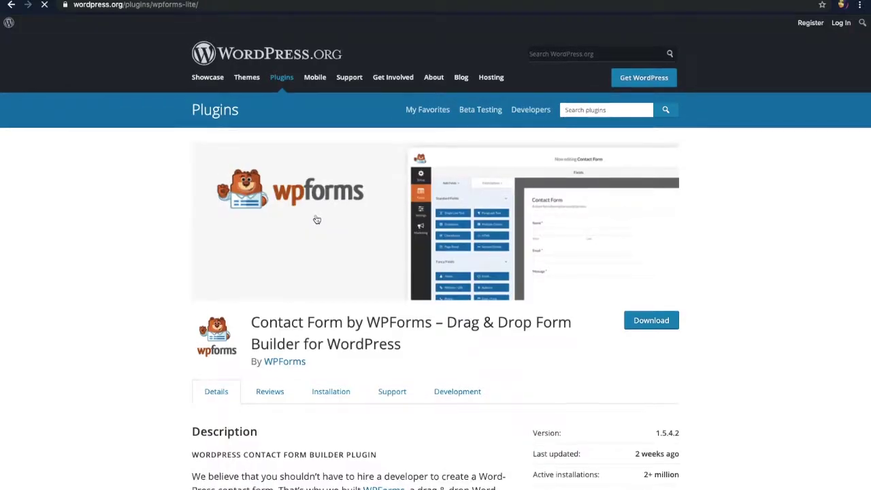
scroll(317, 219, down, 5)
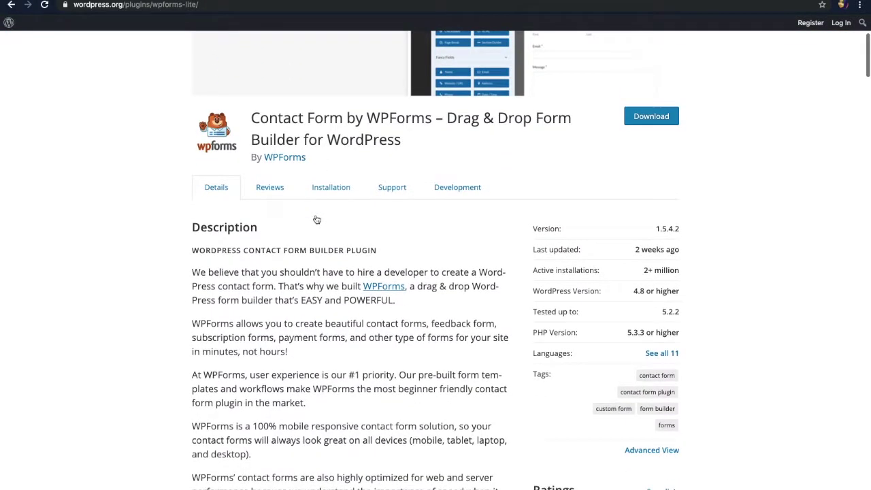
scroll(316, 219, down, 2)
scroll(316, 219, down, 2)
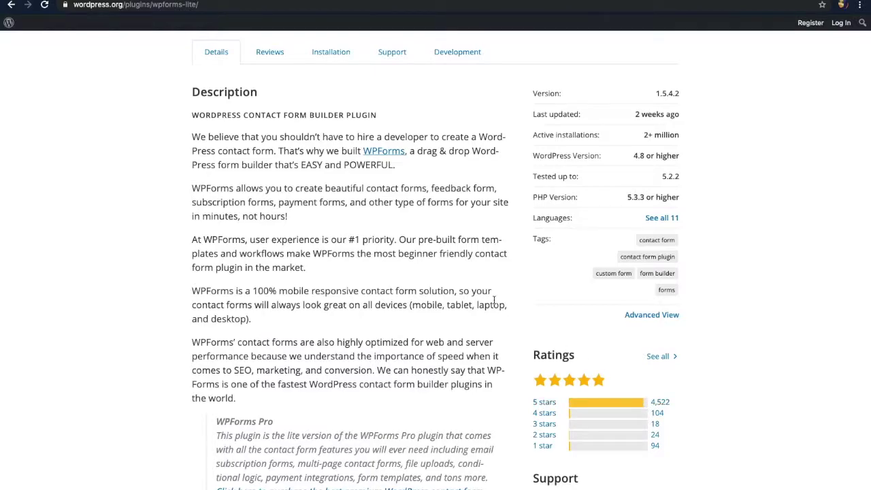
Switch to the site's WordPress admin dashboard and open the page for adding new plugins.
click(70, 8)
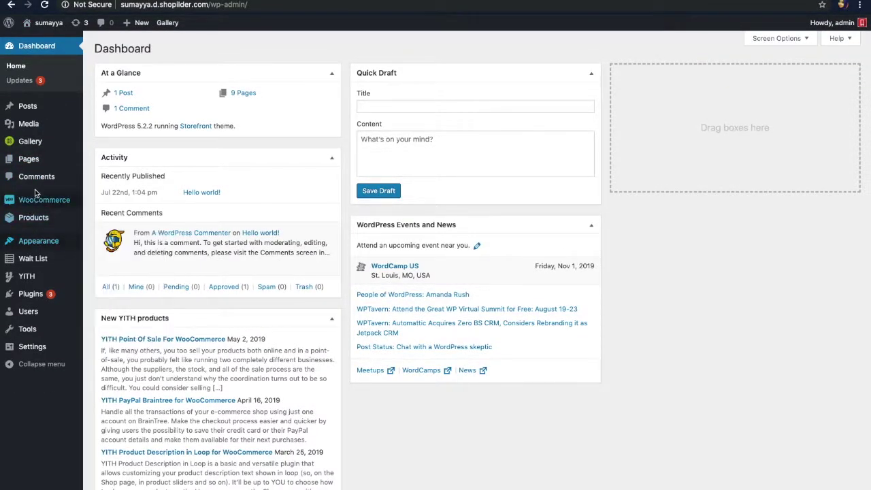
mouse_move(30, 293)
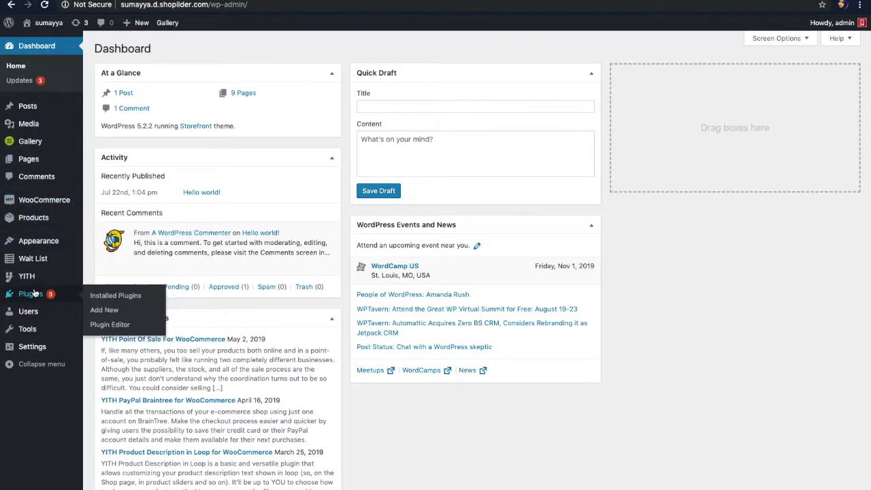
click(97, 311)
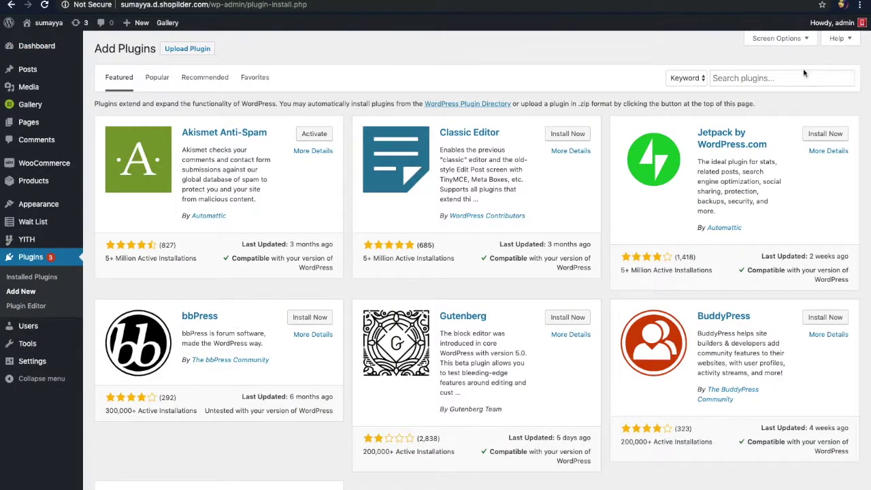
Search for "wpforms" and install and activate the Contact Form by WPForms plugin.
click(795, 81)
text(wpforms)
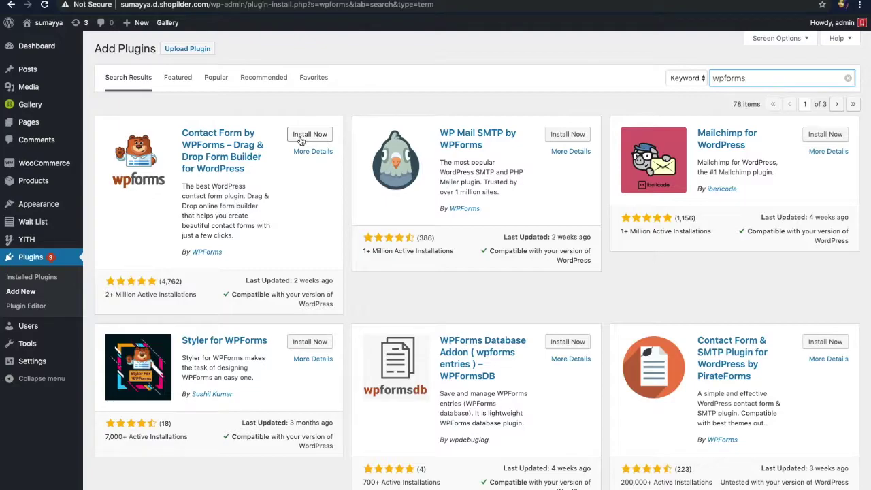
click(302, 136)
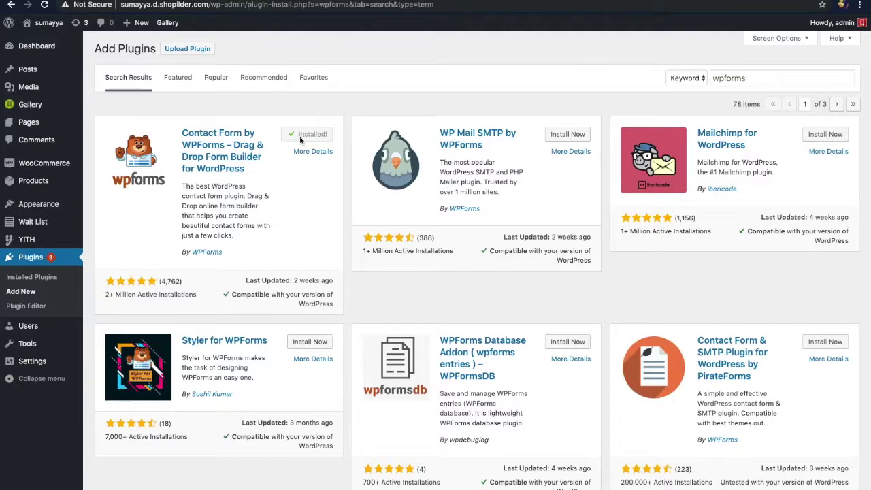
click(302, 139)
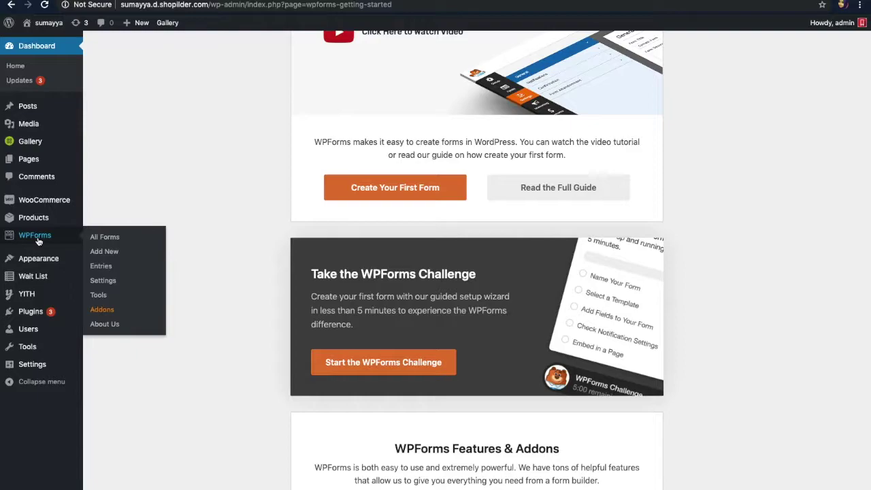
Start a new form in WPForms and name it "Get to us".
scroll(476, 172, down, 1)
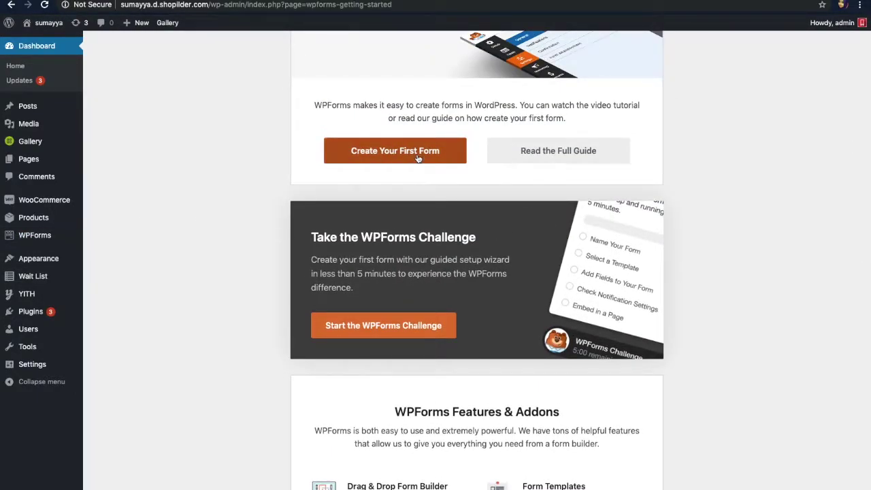
scroll(538, 184, down, 6)
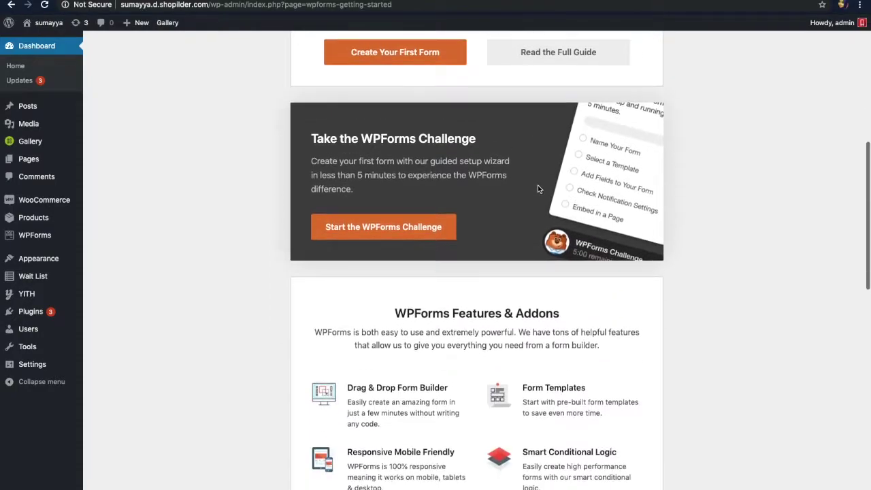
scroll(537, 184, up, 3)
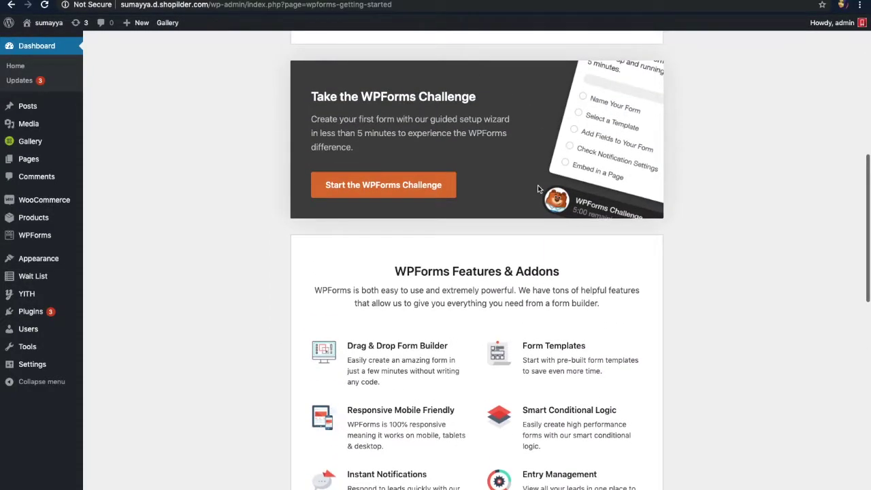
scroll(537, 188, up, 8)
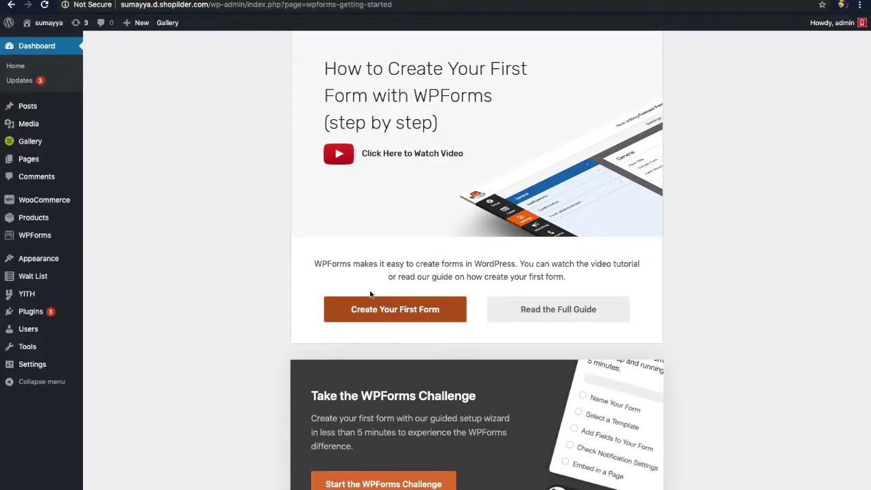
mouse_move(54, 237)
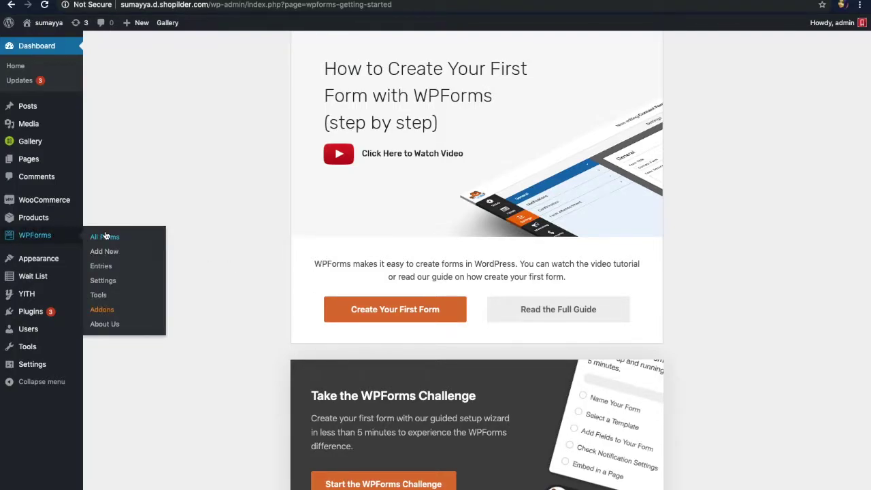
click(109, 253)
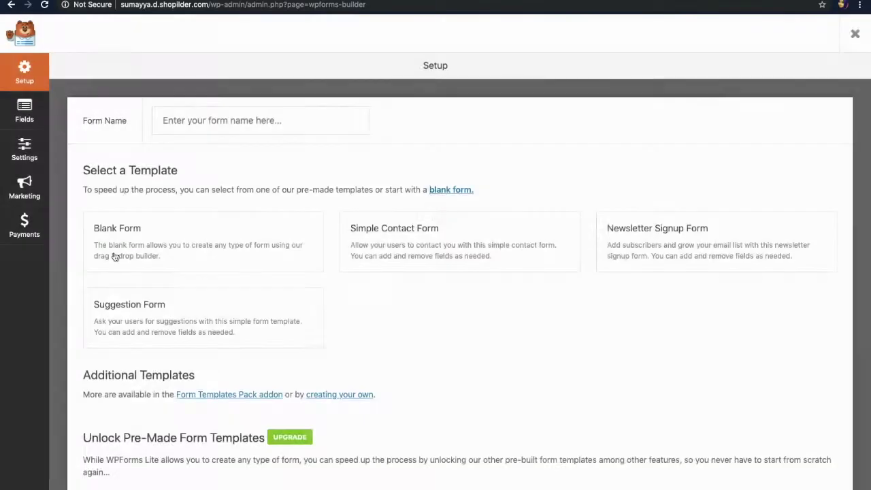
click(201, 117)
text(Get )
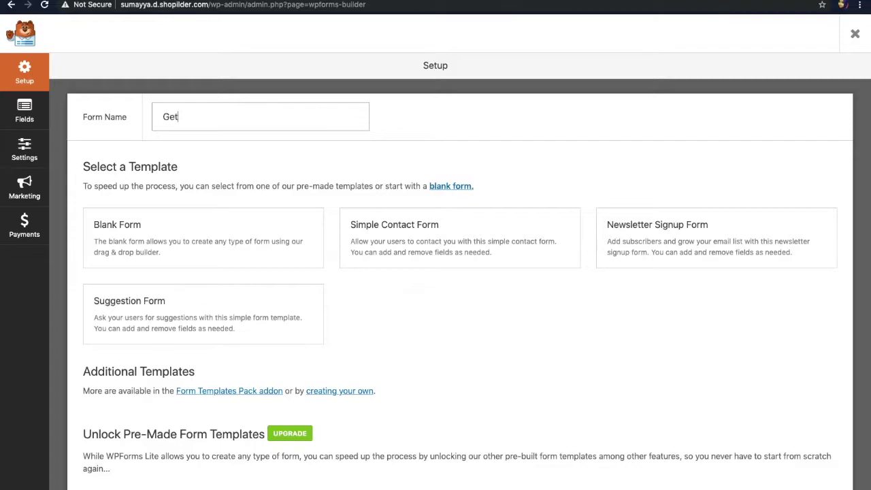
text(to us)
Look over the available form templates and create the form from the Simple Contact Form template.
scroll(435, 284, down, 1)
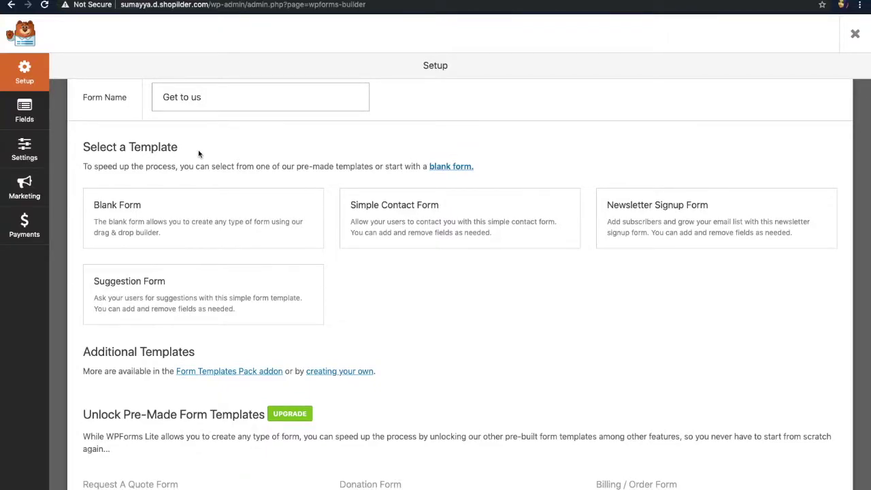
mouse_move(196, 218)
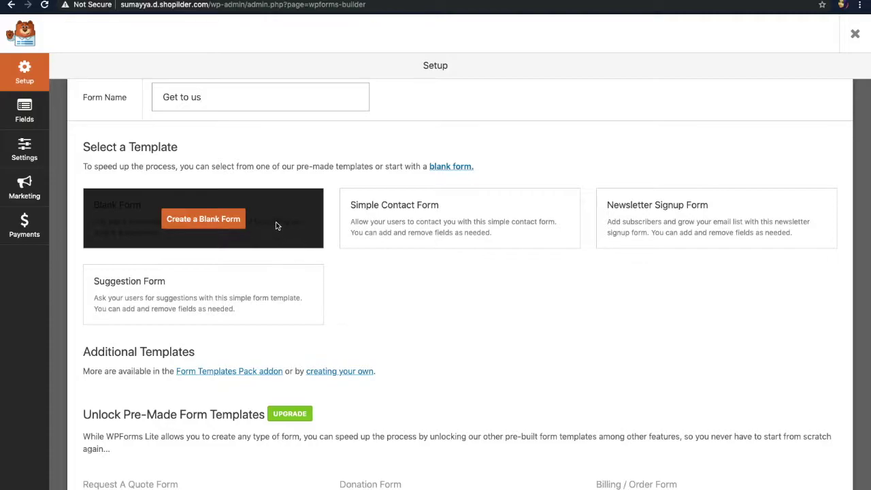
mouse_move(387, 246)
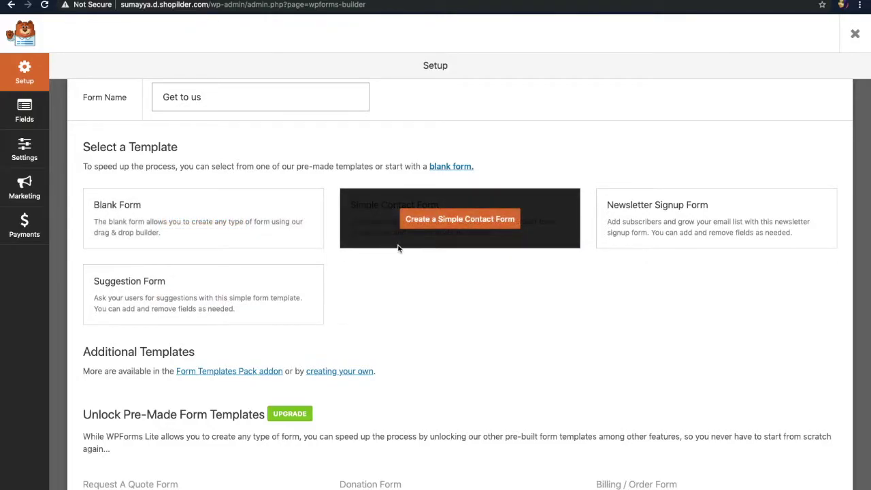
mouse_move(276, 296)
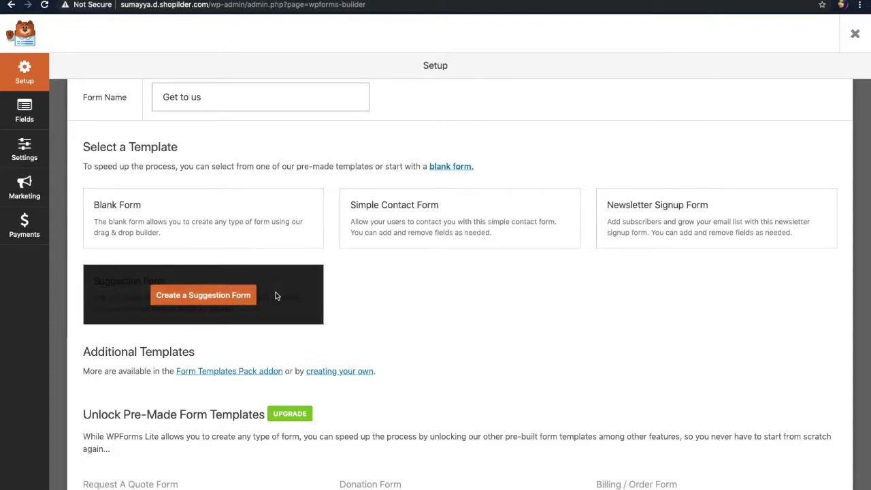
scroll(401, 291, down, 1)
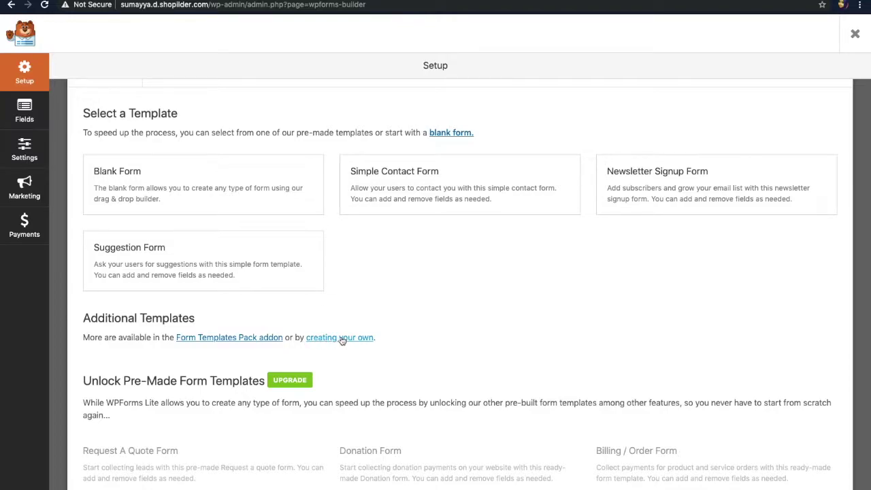
scroll(342, 340, up, 2)
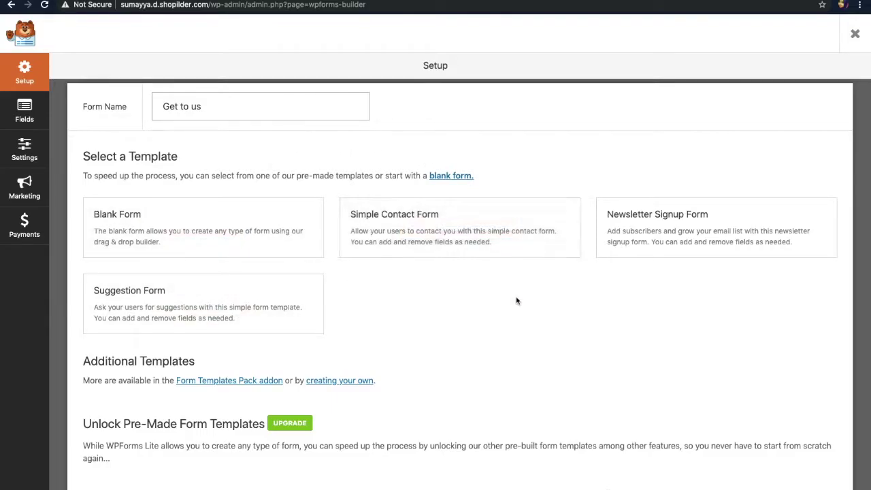
mouse_move(448, 224)
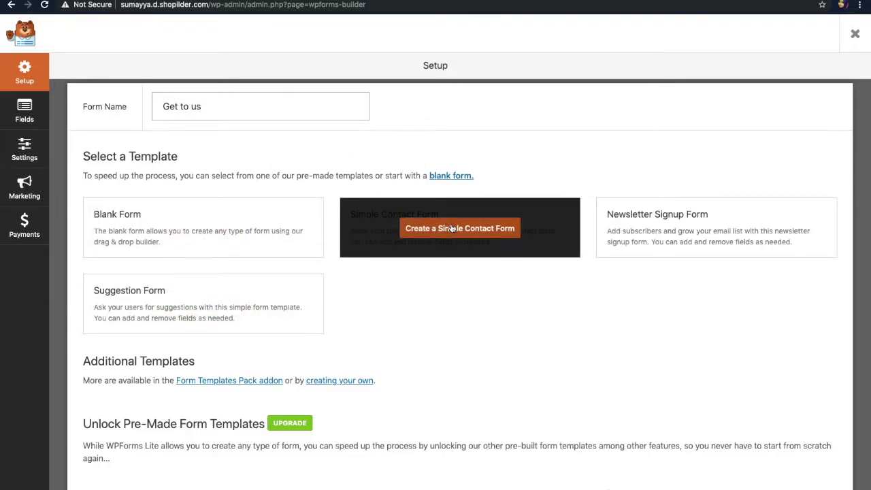
click(451, 230)
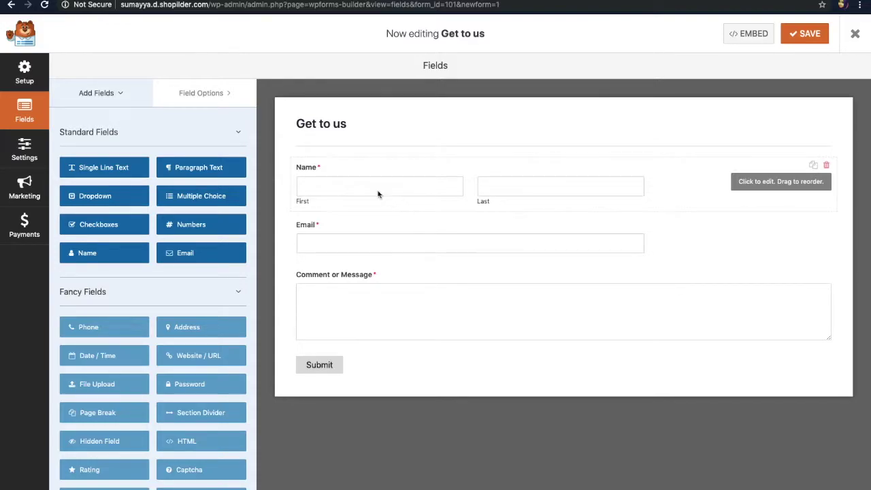
Change the label of the form's Name field to "Full Name".
click(419, 181)
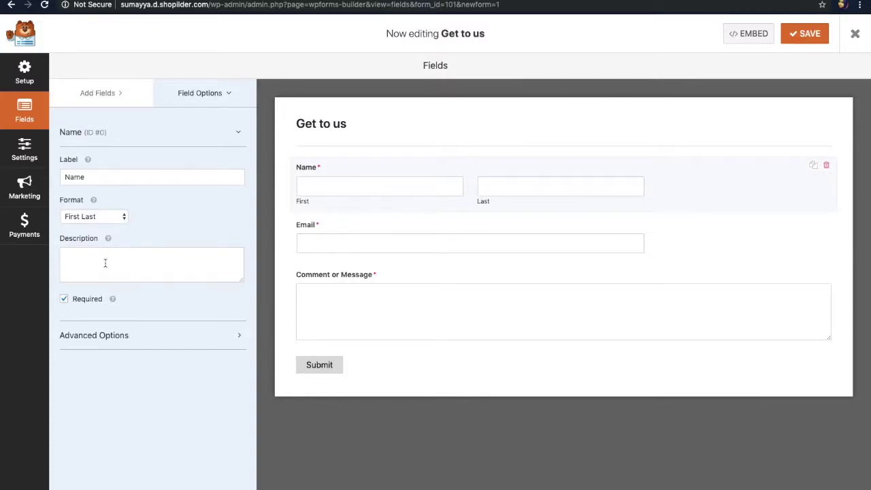
double_click(94, 178)
text(Full Name)
key(Tab)
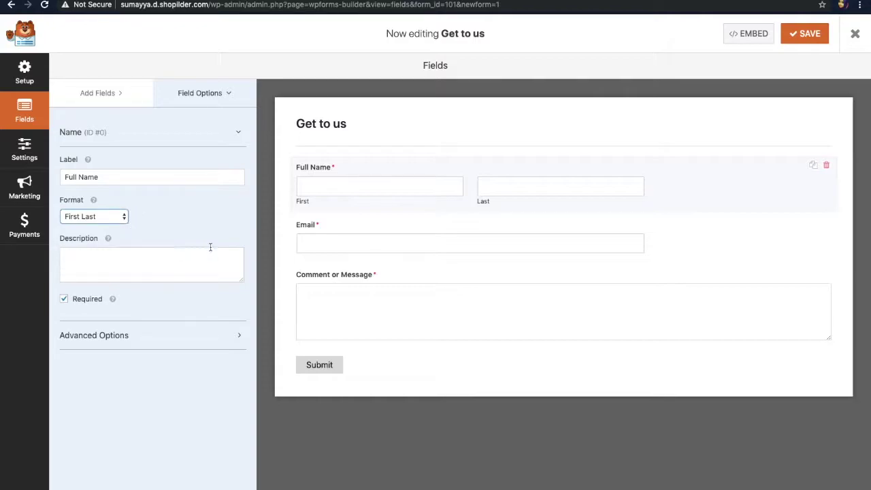
Select the form's Email field and expand its advanced options.
click(345, 245)
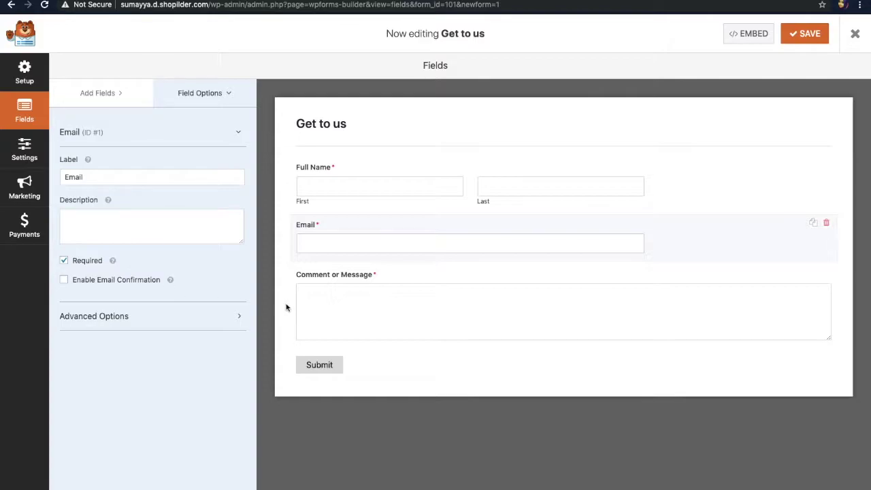
click(229, 315)
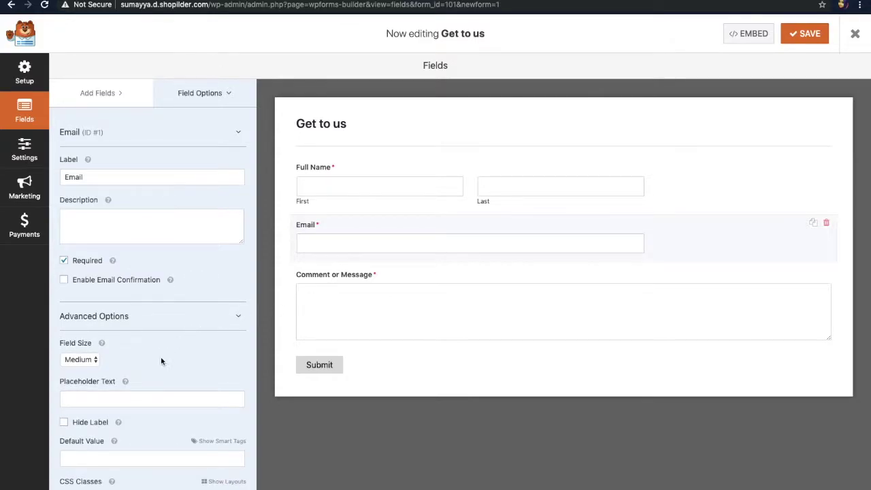
scroll(160, 360, down, 1)
Try the Small field size on the Email field and set it back to Medium.
click(96, 342)
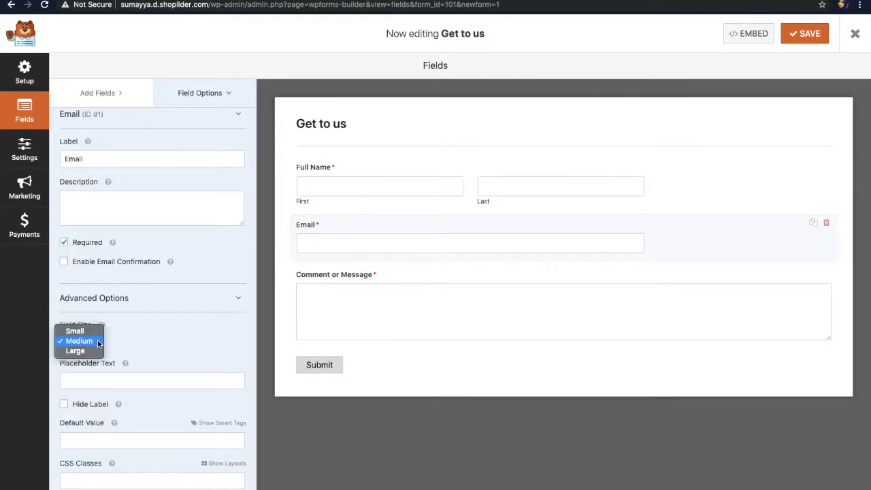
click(93, 331)
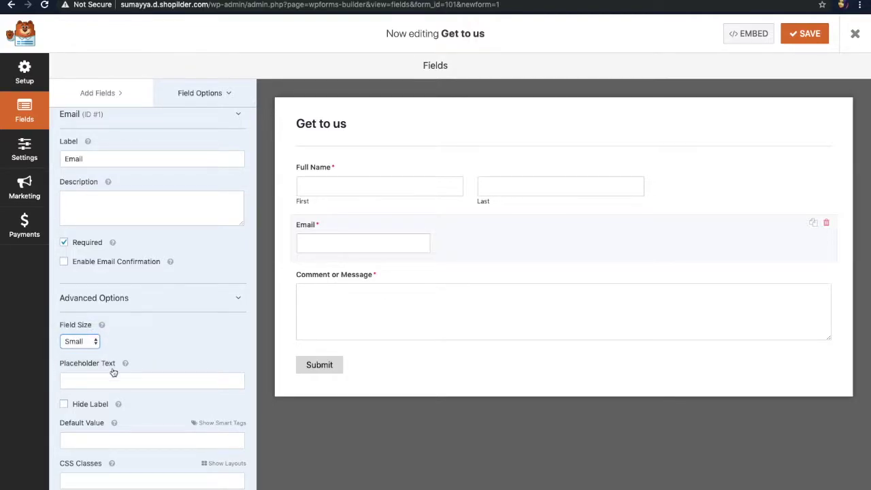
click(93, 342)
click(74, 351)
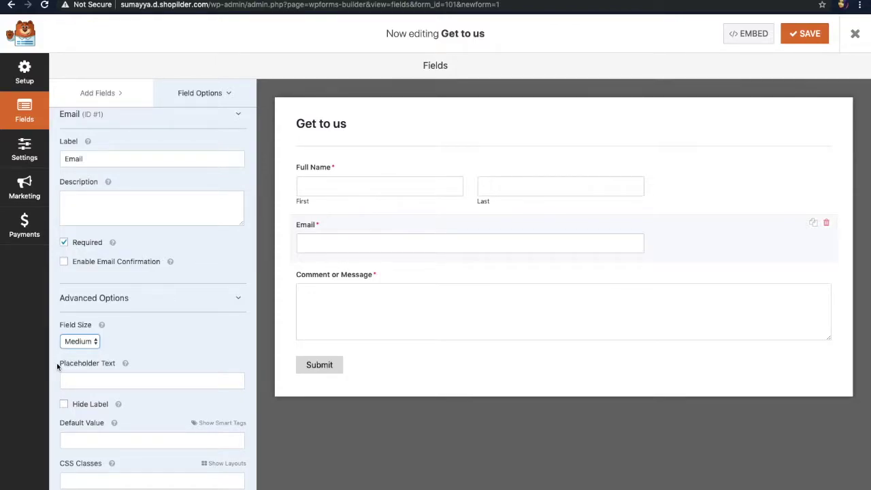
Set the Email field's placeholder text to "Pleaser enter your mail".
click(132, 381)
text(Pleaser enter your mail)
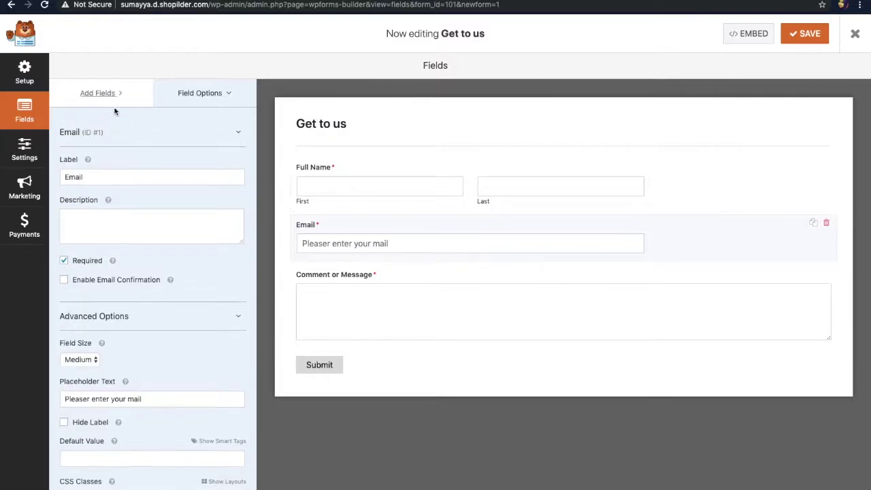
Add a Single Line Text field below Full Name, followed by a Multiple Choice field above Email.
click(133, 93)
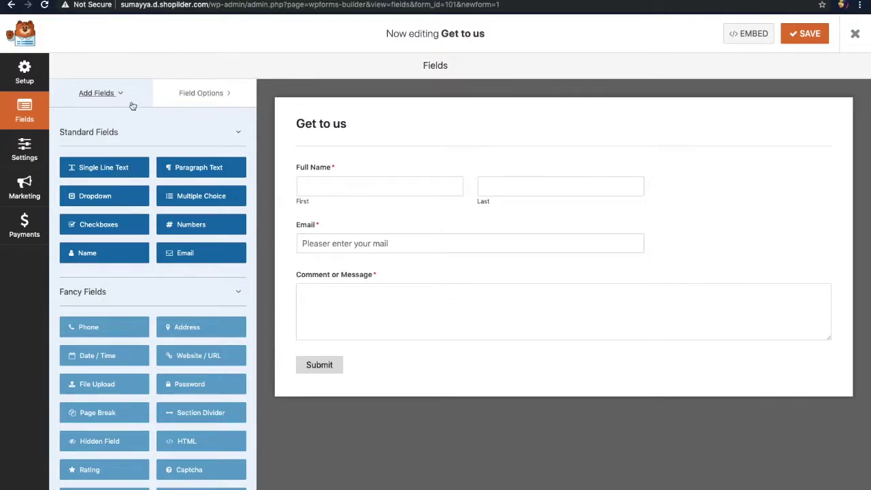
drag(110, 168, 344, 221)
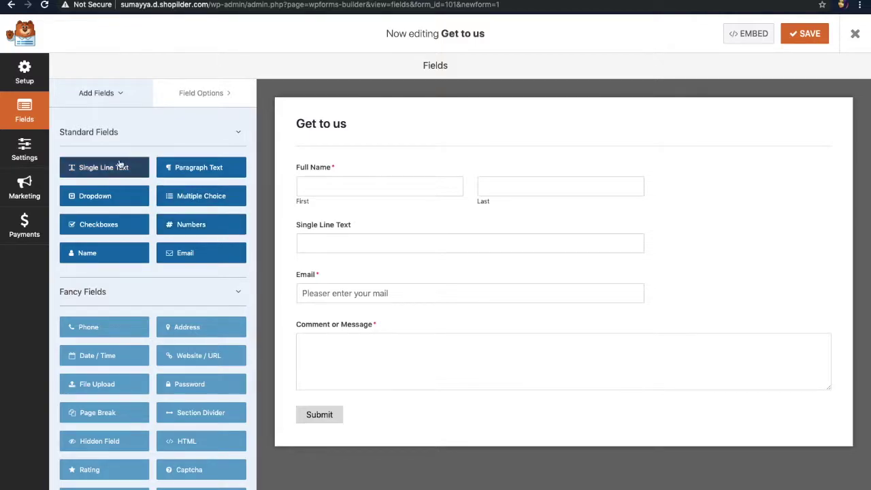
drag(133, 290, 194, 307)
scroll(194, 307, down, 2)
scroll(194, 308, down, 2)
scroll(194, 307, up, 4)
drag(194, 196, 337, 277)
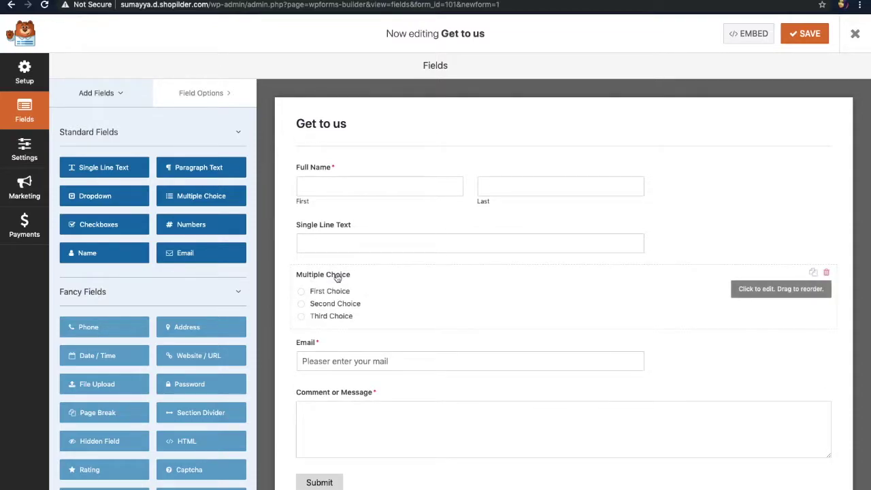
Delete the Multiple Choice and Single Line Text fields from the form.
click(826, 272)
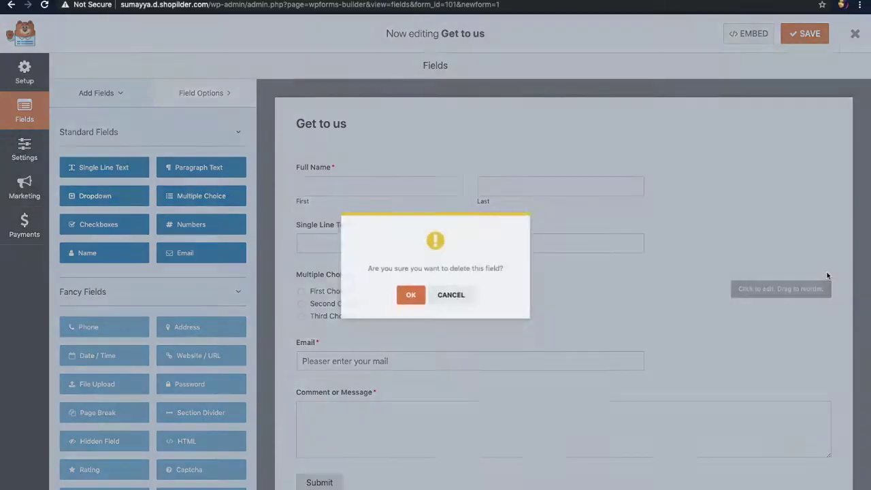
click(411, 298)
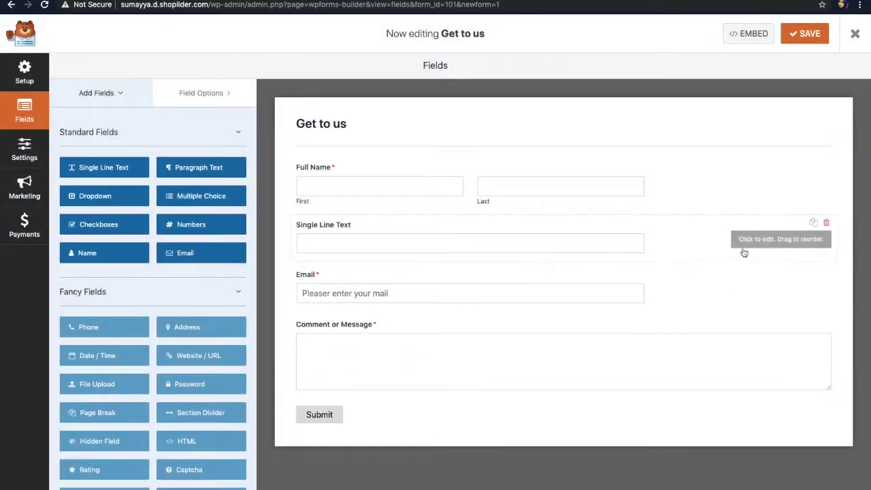
click(829, 220)
click(410, 294)
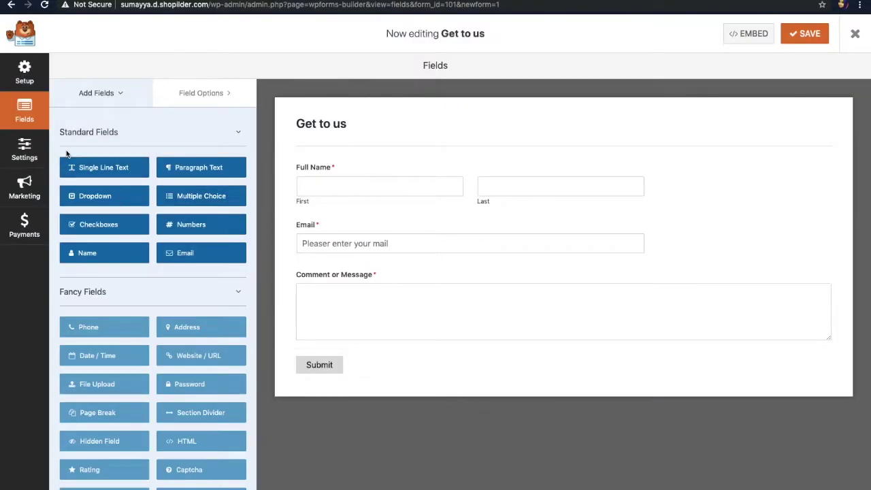
Change the submit button text to "Submit now" in the form's general settings.
click(25, 149)
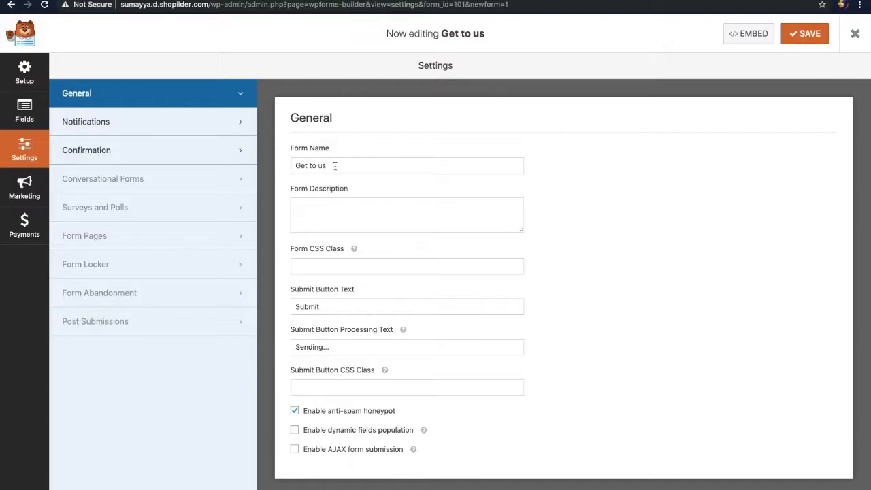
double_click(315, 307)
click(340, 306)
text(now)
Review the form's notification settings with notifications kept On, and view the confirmation settings.
click(198, 128)
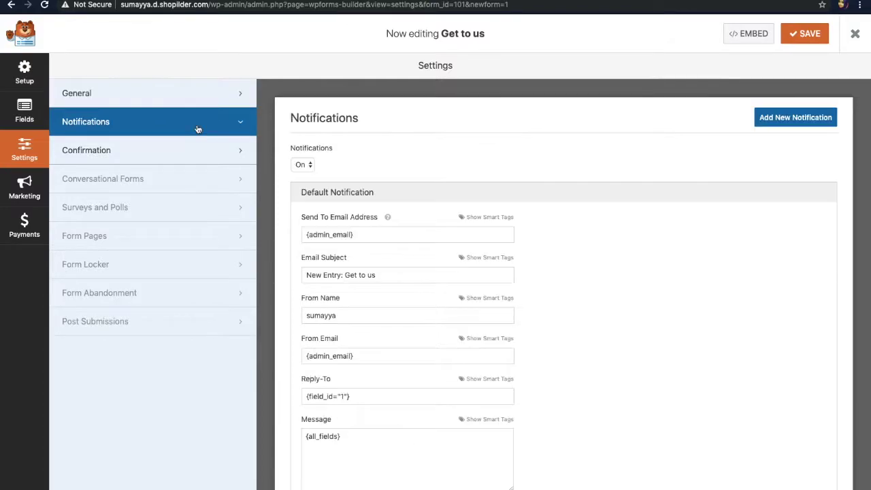
click(304, 166)
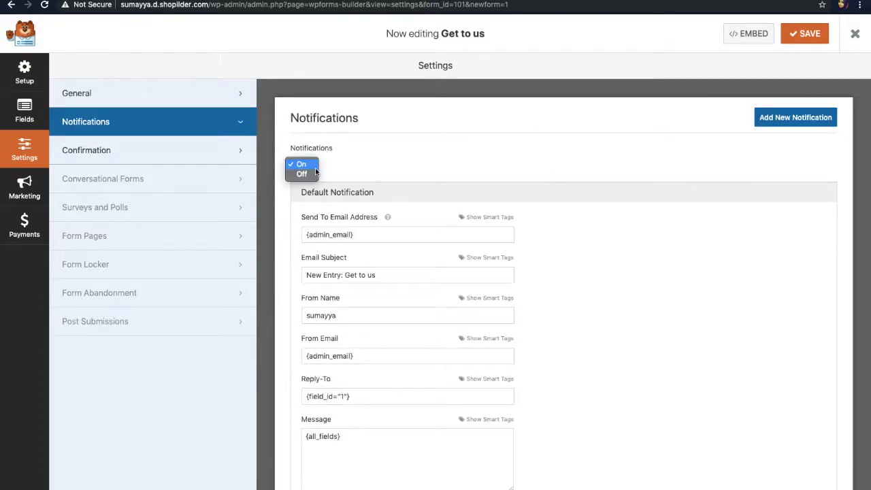
click(303, 165)
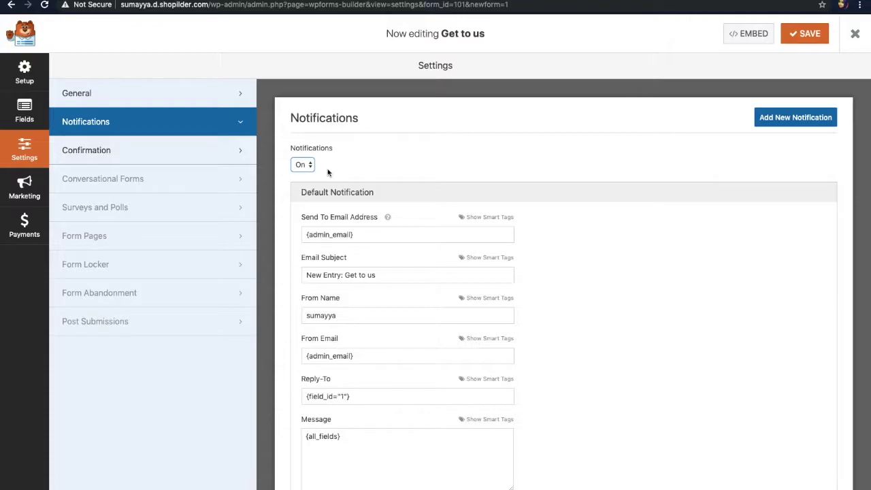
scroll(327, 173, down, 2)
scroll(327, 171, up, 2)
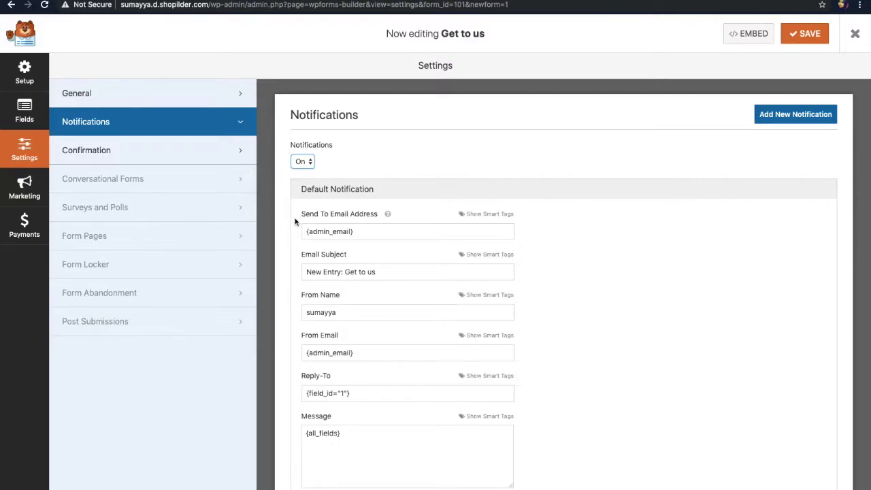
click(199, 149)
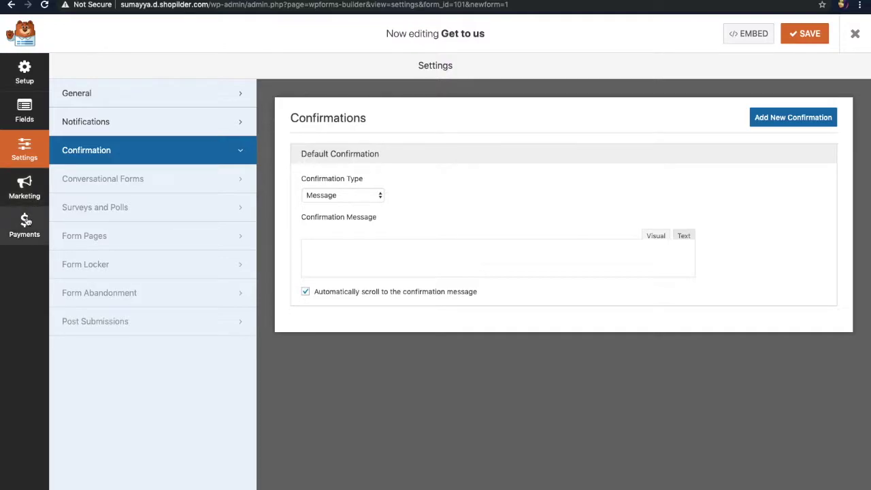
Leave the form builder and open the overview of all WPForms forms.
click(11, 5)
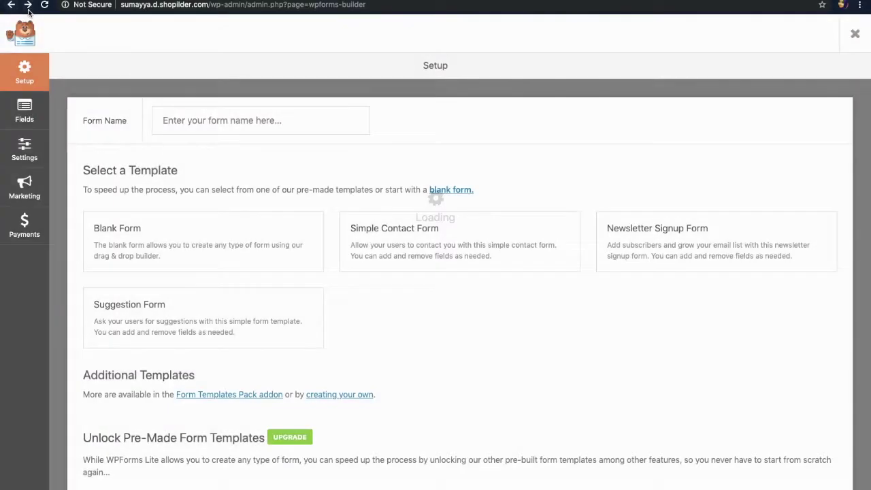
click(11, 5)
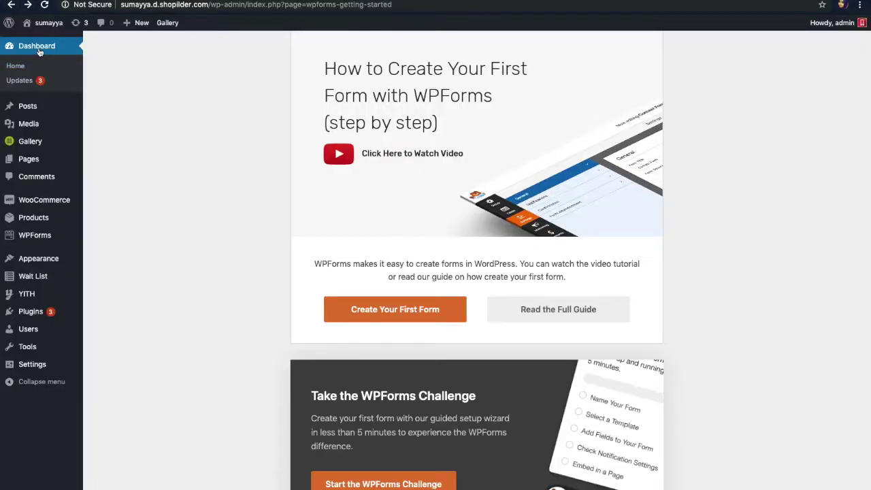
mouse_move(39, 234)
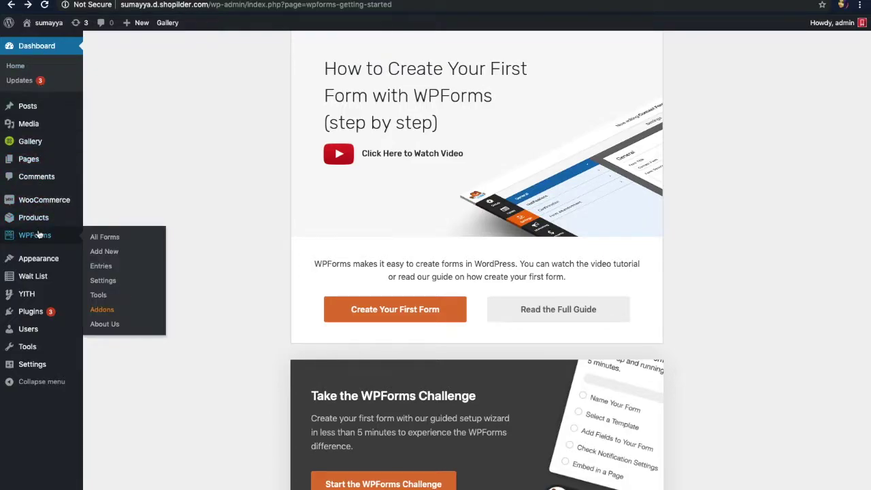
click(103, 243)
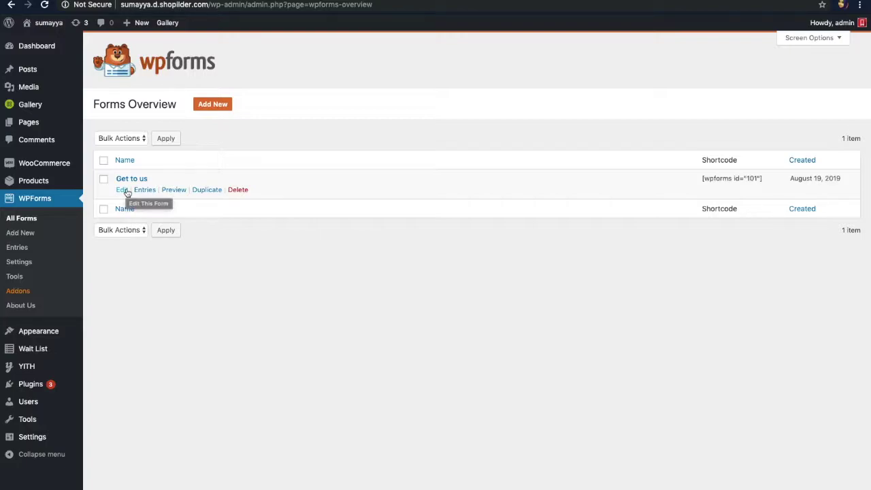
Create a new page titled "Contact".
mouse_move(38, 122)
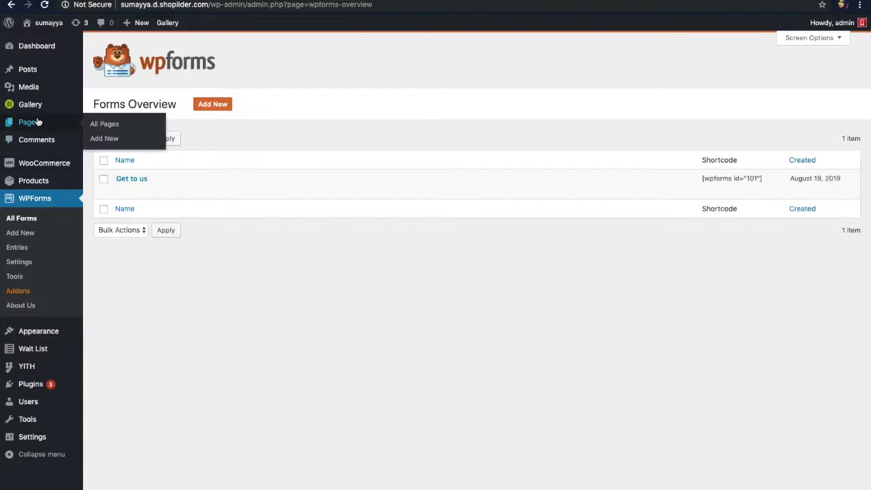
click(104, 138)
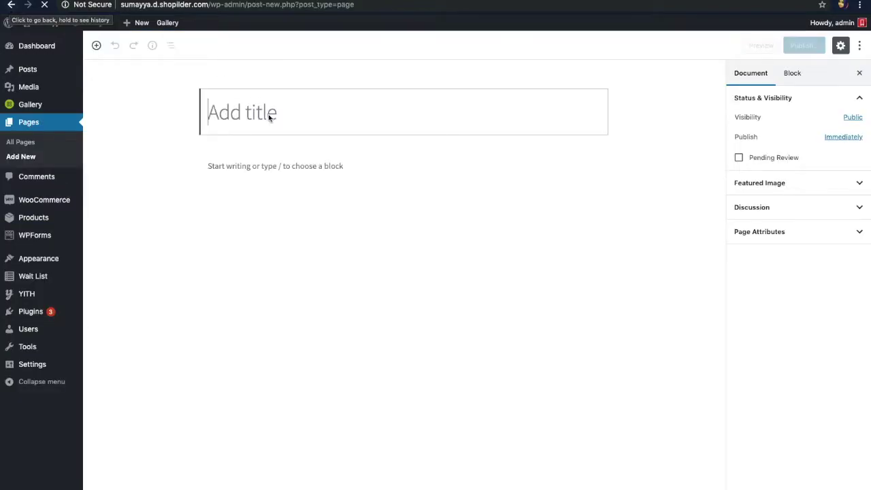
text(Contact)
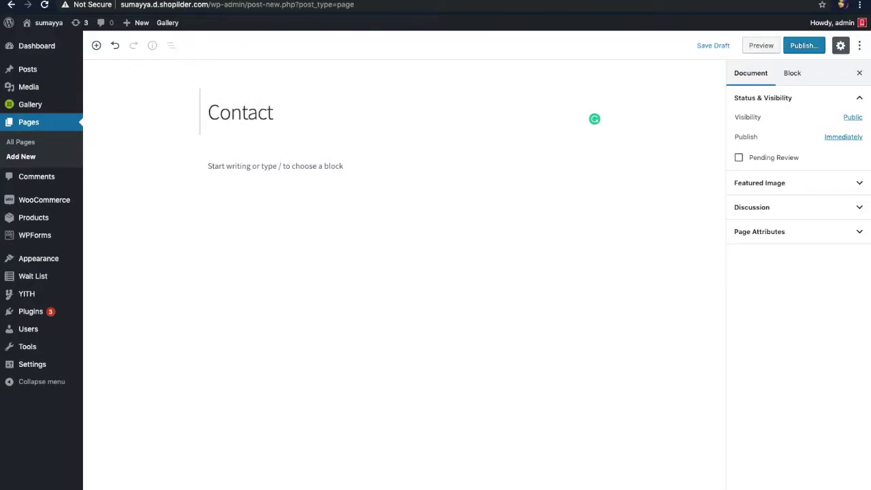
key(Return)
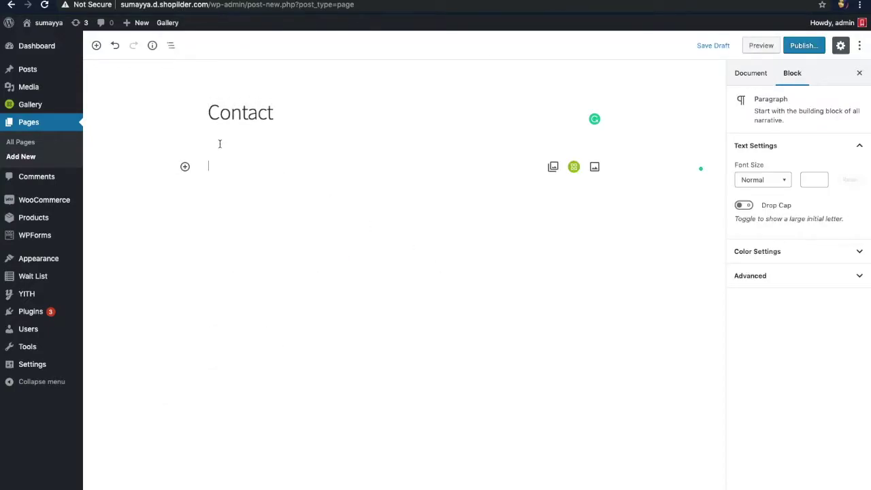
Insert a WPForms block below the page title and choose the "Get to us" form for it.
click(185, 166)
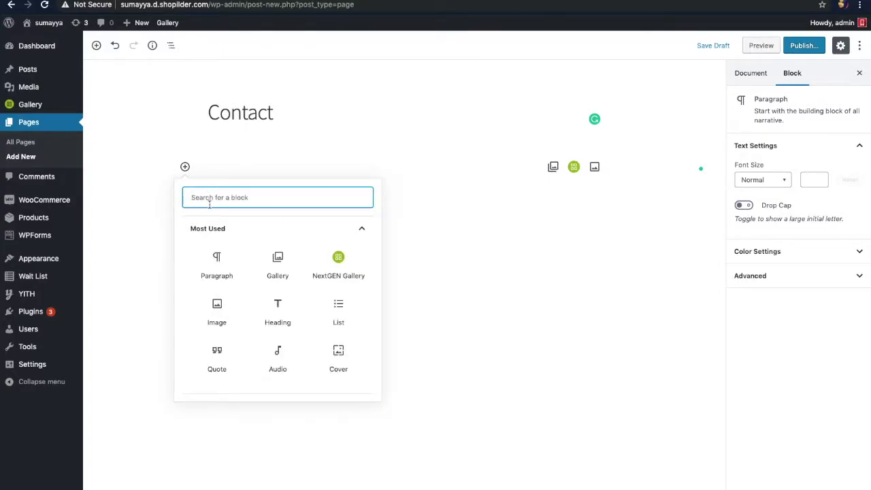
text(wpf)
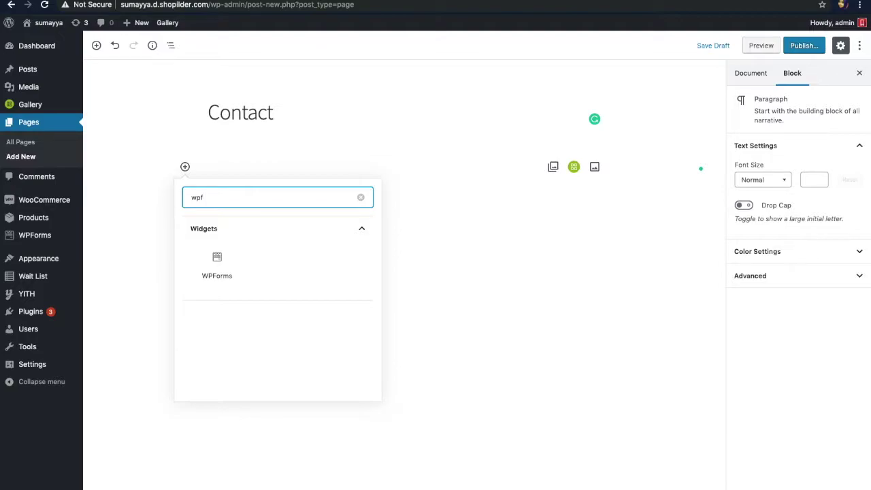
click(220, 262)
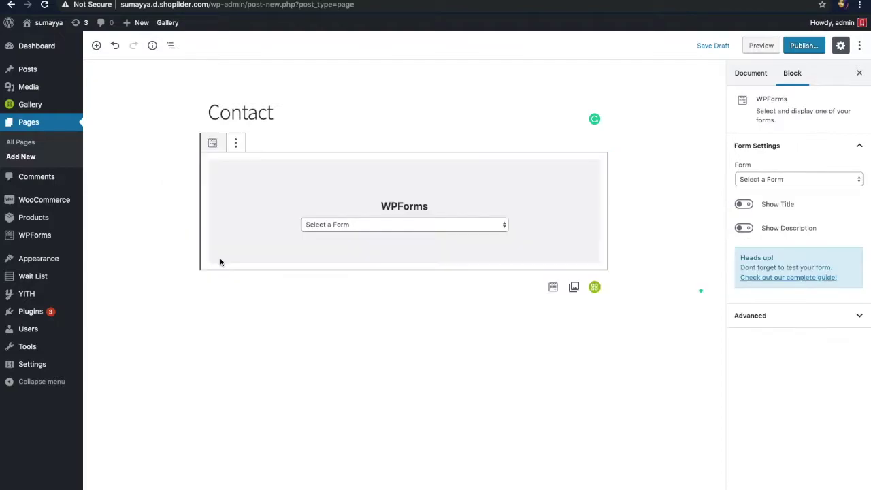
click(382, 256)
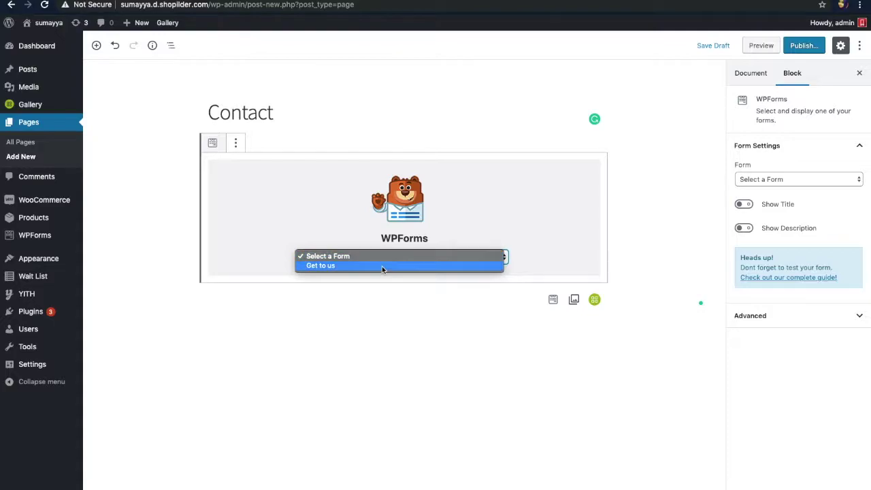
click(381, 266)
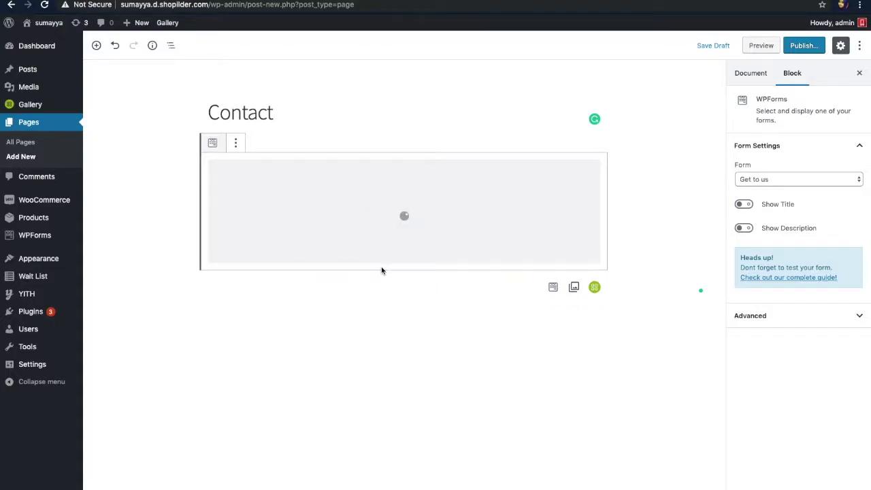
Publish the Contact page and open it on the live site.
click(810, 48)
click(811, 49)
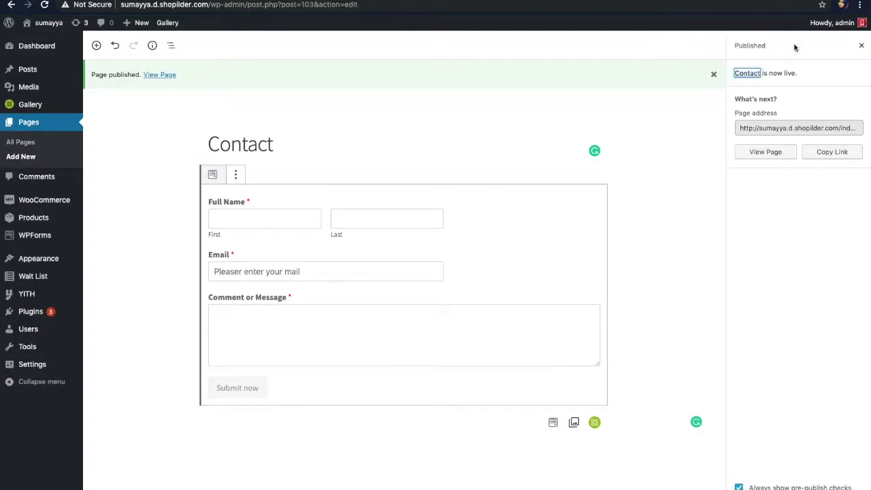
click(165, 76)
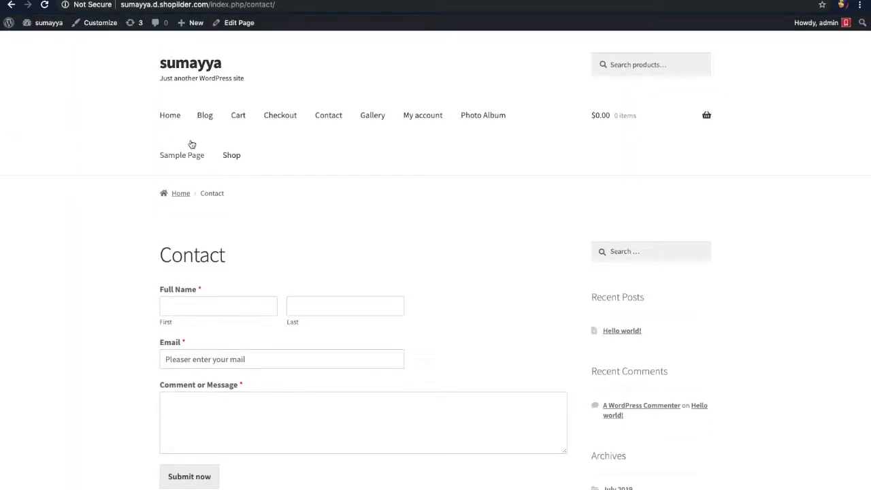
Examine the contact form on the published page, checking the name, email and comment fields.
scroll(192, 145, down, 2)
scroll(192, 144, up, 3)
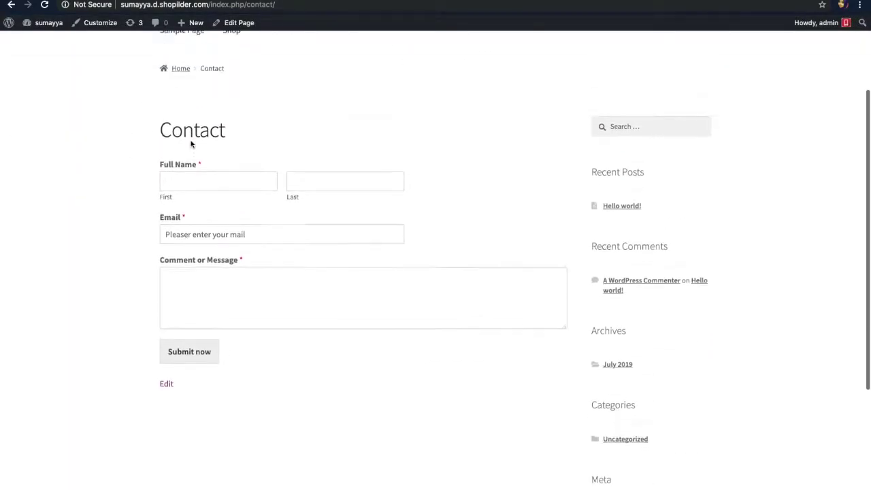
scroll(191, 143, up, 1)
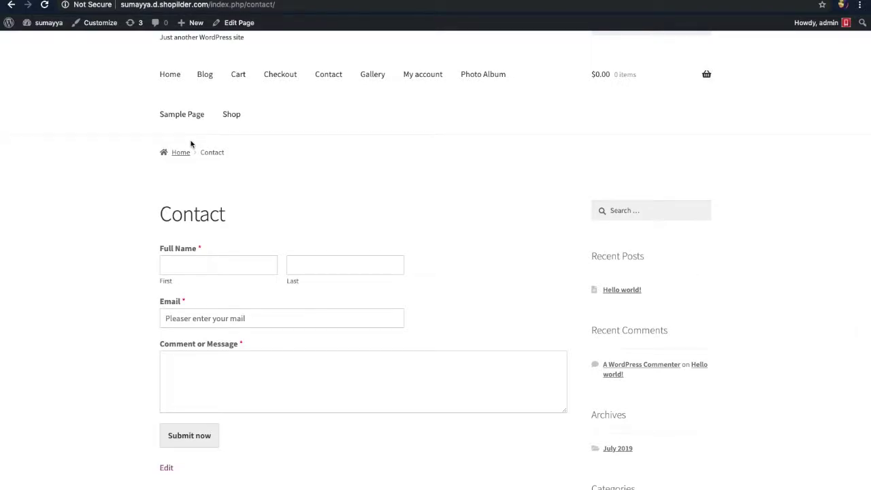
click(195, 262)
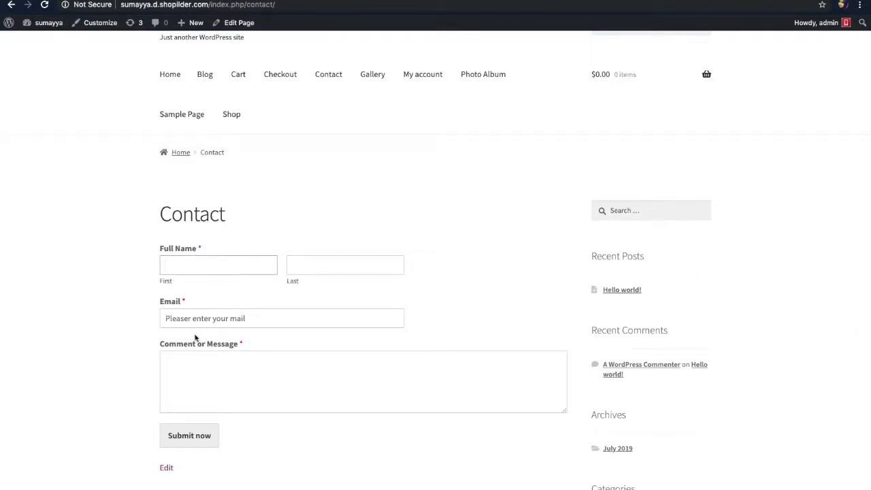
click(215, 316)
click(204, 383)
scroll(204, 385, down, 2)
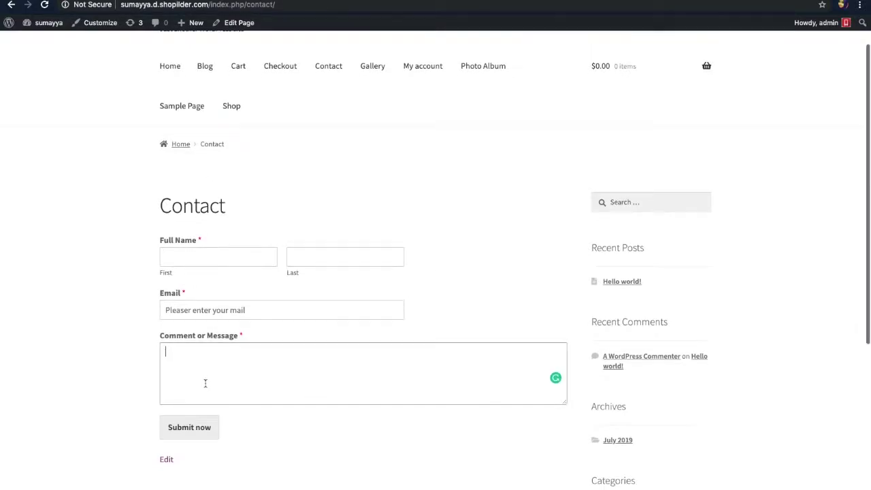
Return to the WordPress admin dashboard and open the Widgets management page.
mouse_move(28, 25)
click(34, 42)
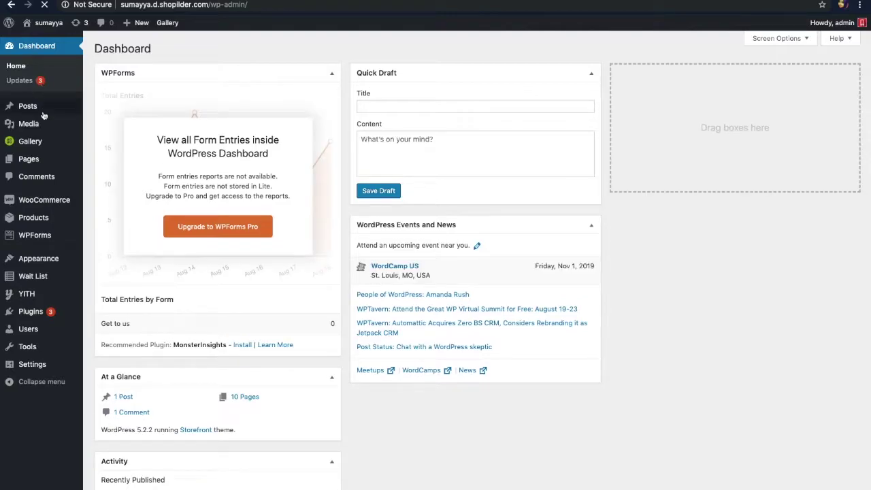
mouse_move(39, 261)
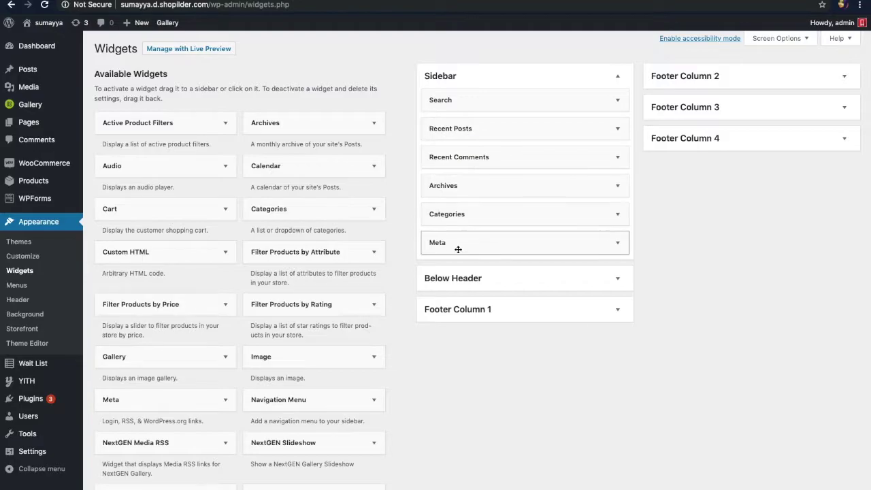
Add the WPForms widget to the Sidebar area between Recent Posts and Recent Comments.
scroll(458, 249, down, 1)
scroll(457, 251, down, 10)
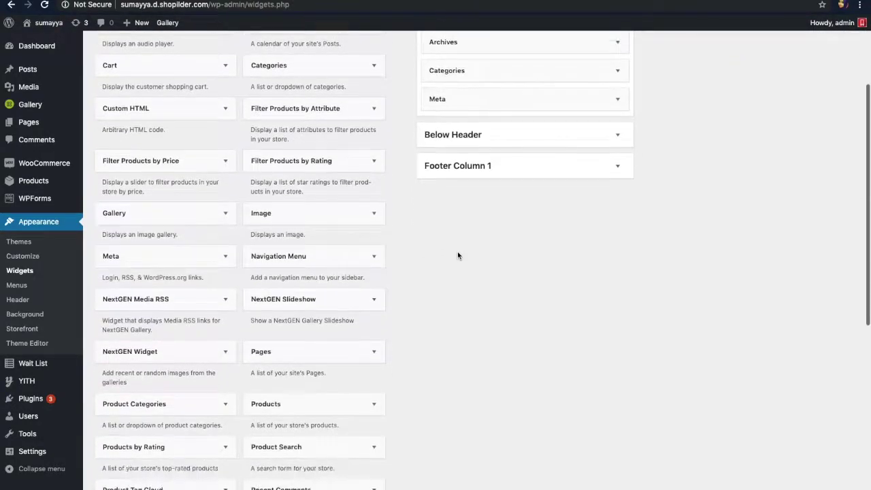
scroll(457, 255, down, 3)
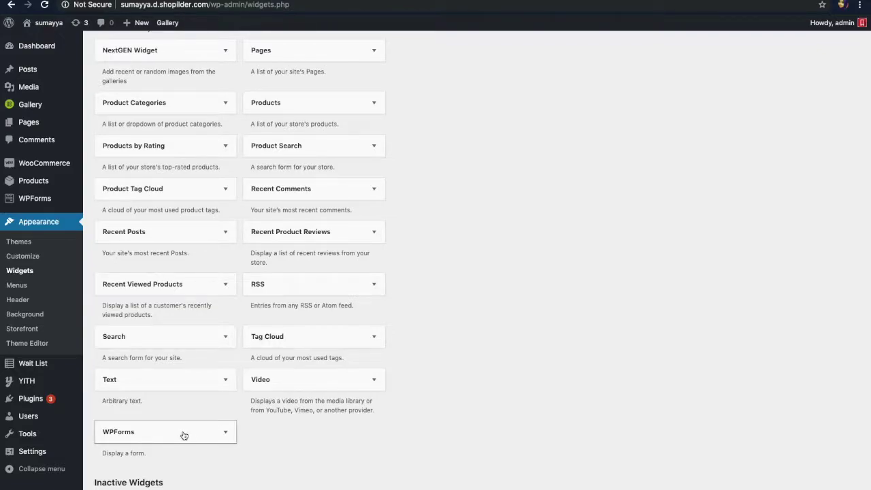
drag(183, 435, 531, 144)
scroll(609, 229, up, 3)
scroll(551, 167, up, 3)
scroll(551, 165, up, 2)
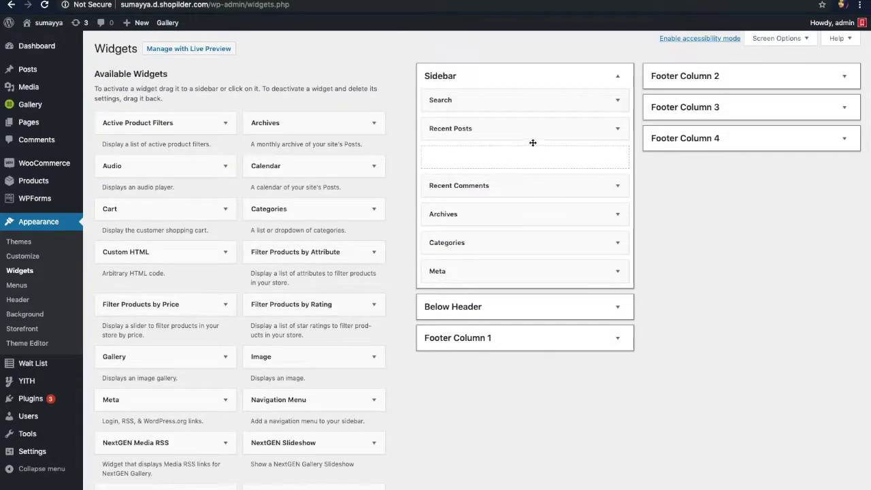
drag(533, 142, 533, 143)
Title the sidebar's WPForms widget "Get to us", assign the "Get to us" form, enable displaying the form name, and save the widget.
click(515, 192)
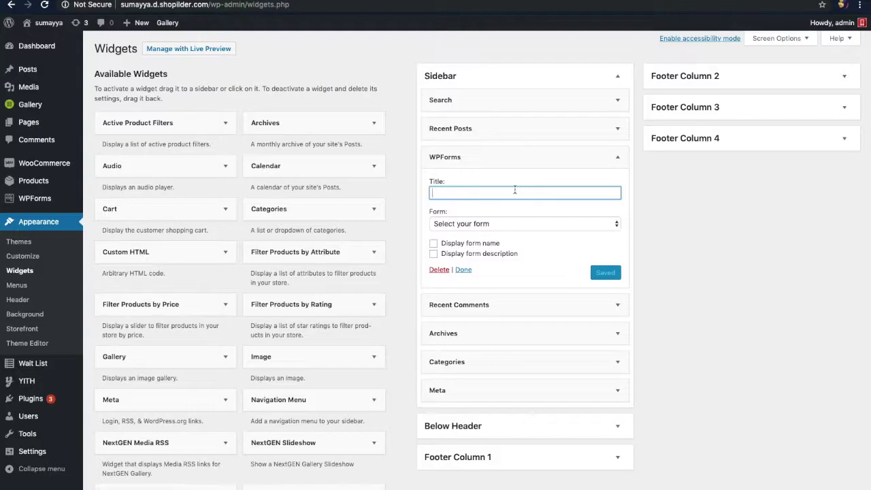
text(Get to us)
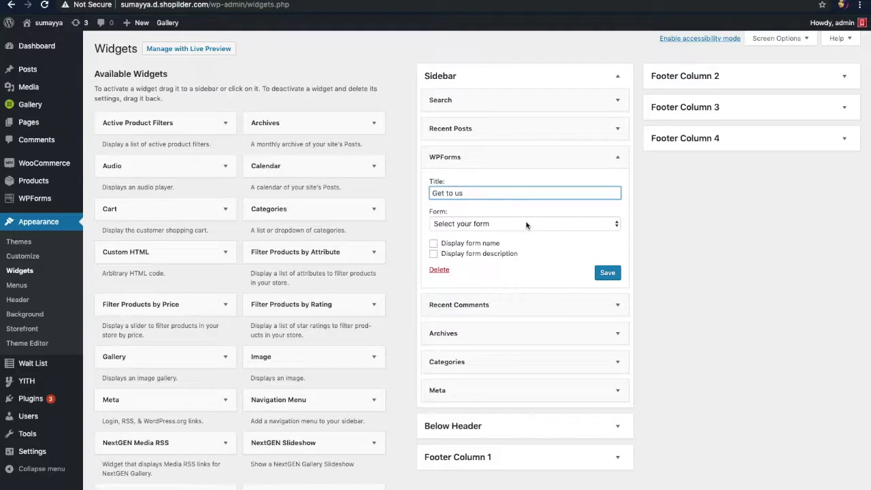
click(504, 225)
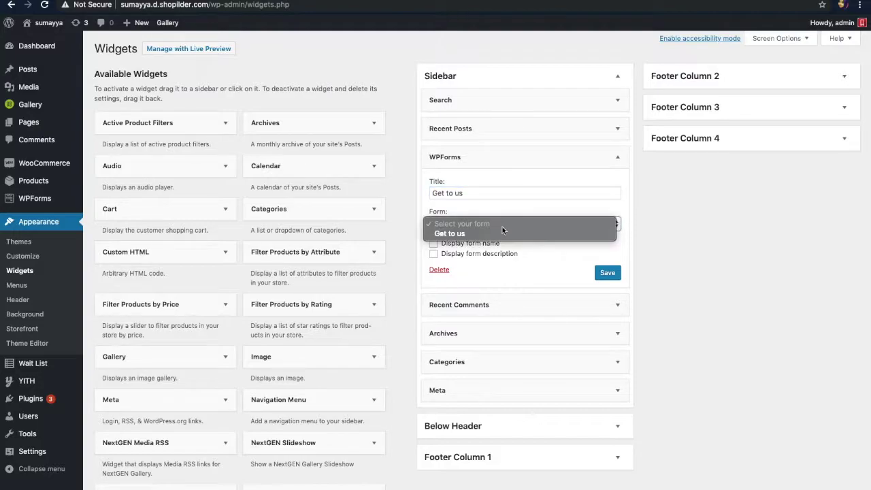
click(498, 236)
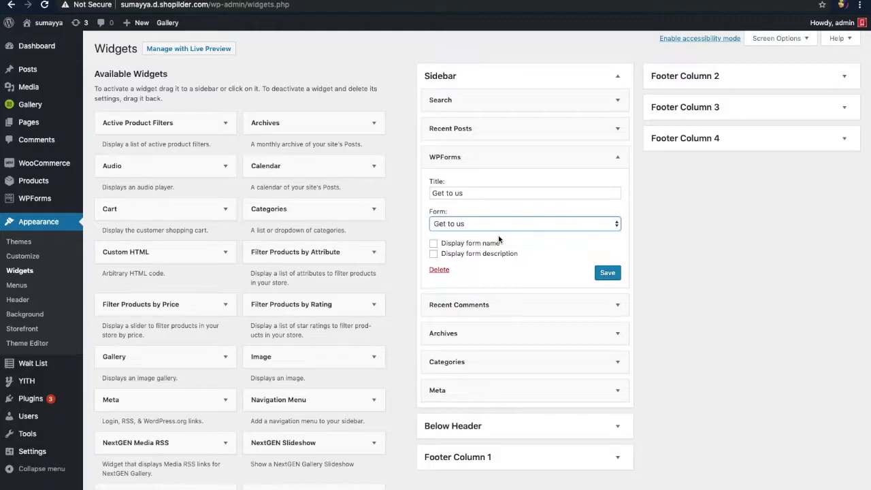
click(434, 243)
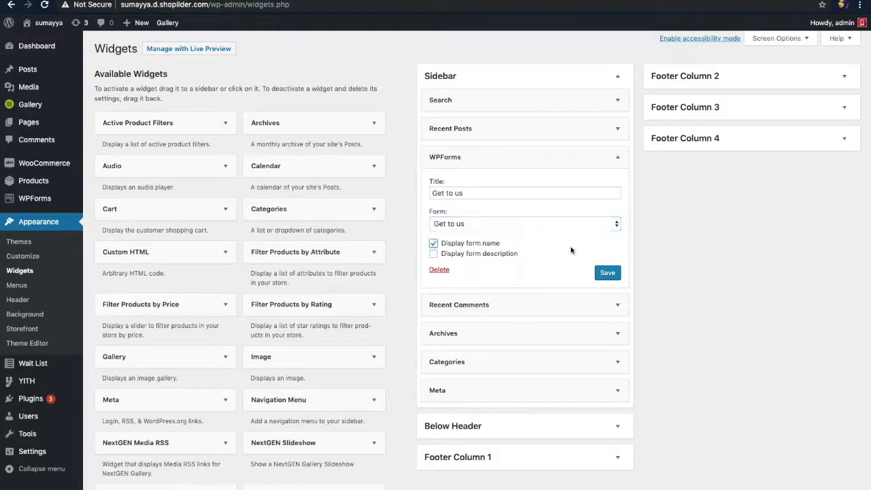
click(607, 275)
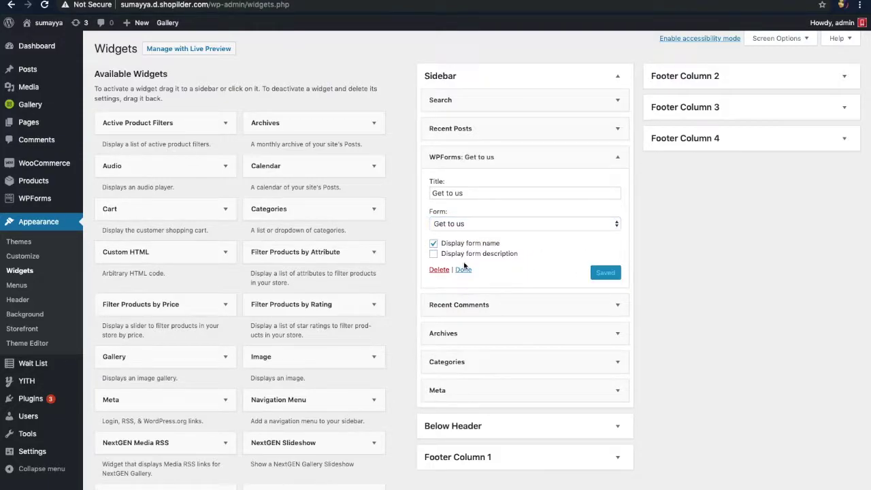
click(463, 269)
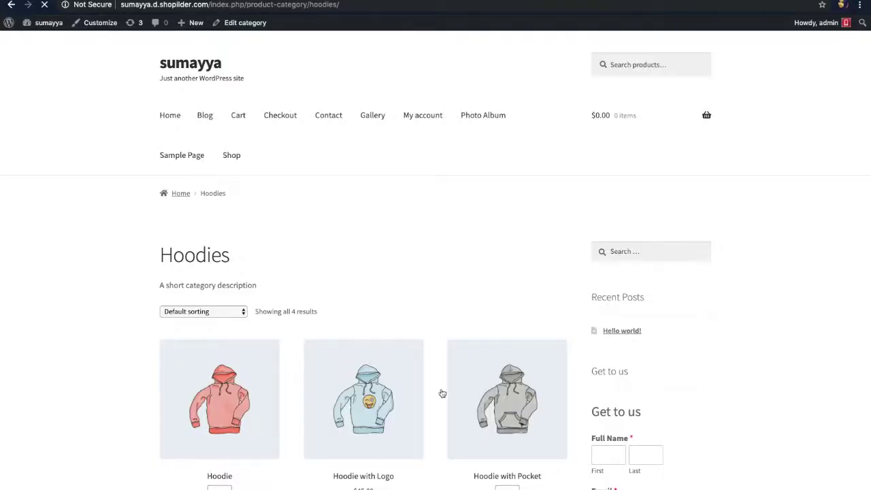
Examine the contact form in the sidebar of the live Hoodies category page, checking its fields and placement.
scroll(442, 393, down, 4)
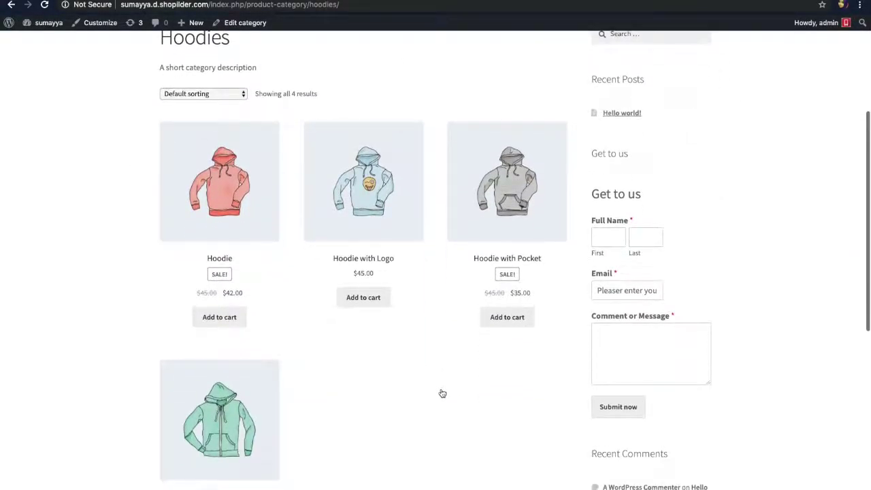
scroll(441, 394, down, 2)
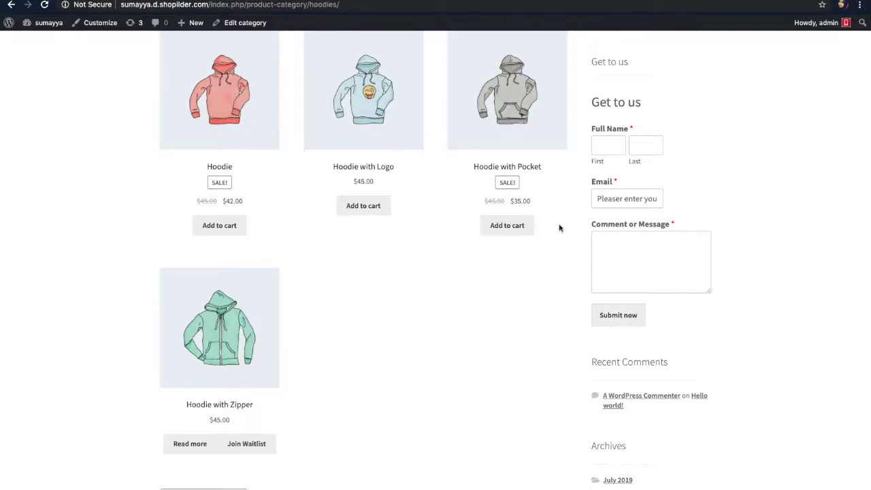
scroll(643, 109, up, 4)
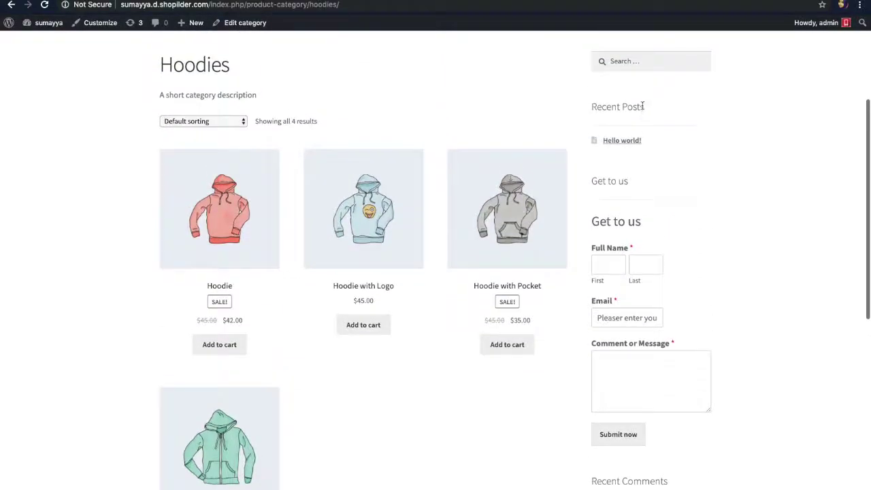